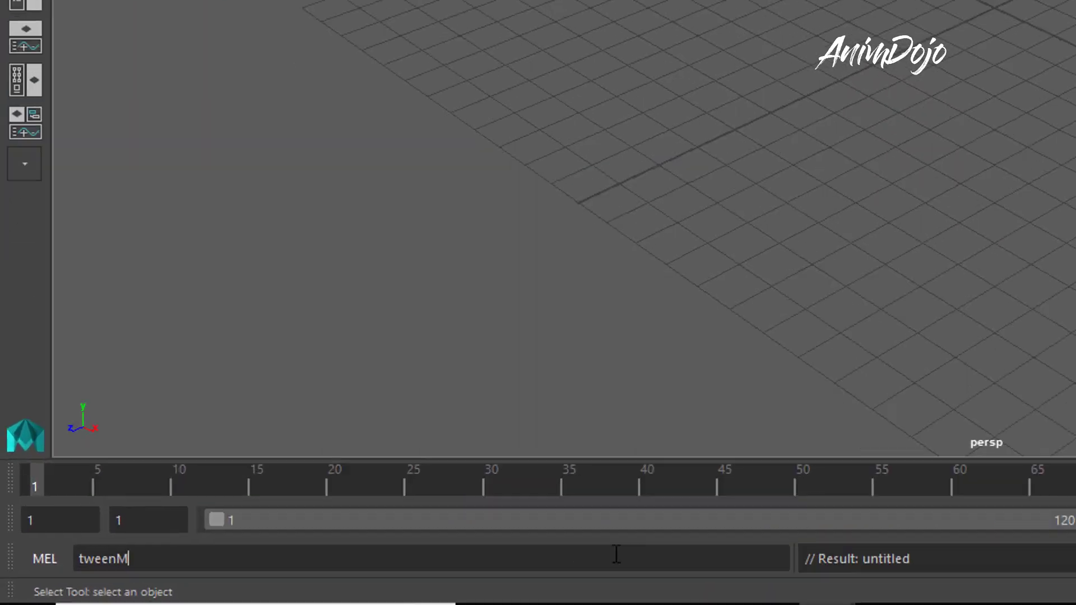
Launch the in-betweening tool by running the MEL command tweenMachine;.
text(a)
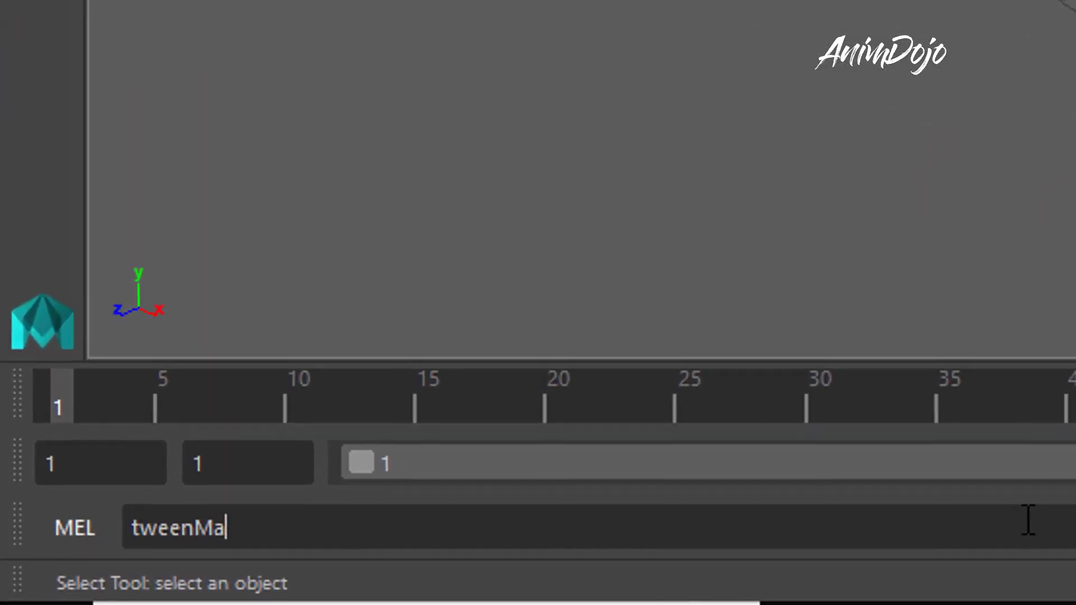
text(chnie)
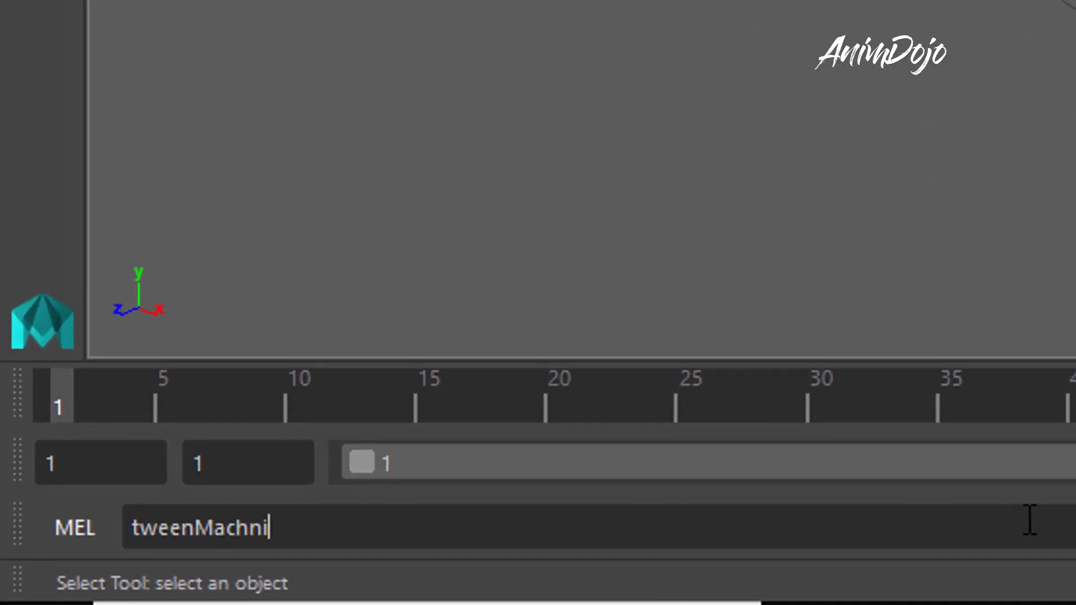
key(BackSpace)
key(BackSpace)
key(BackSpace)
text(ine;)
key(Return)
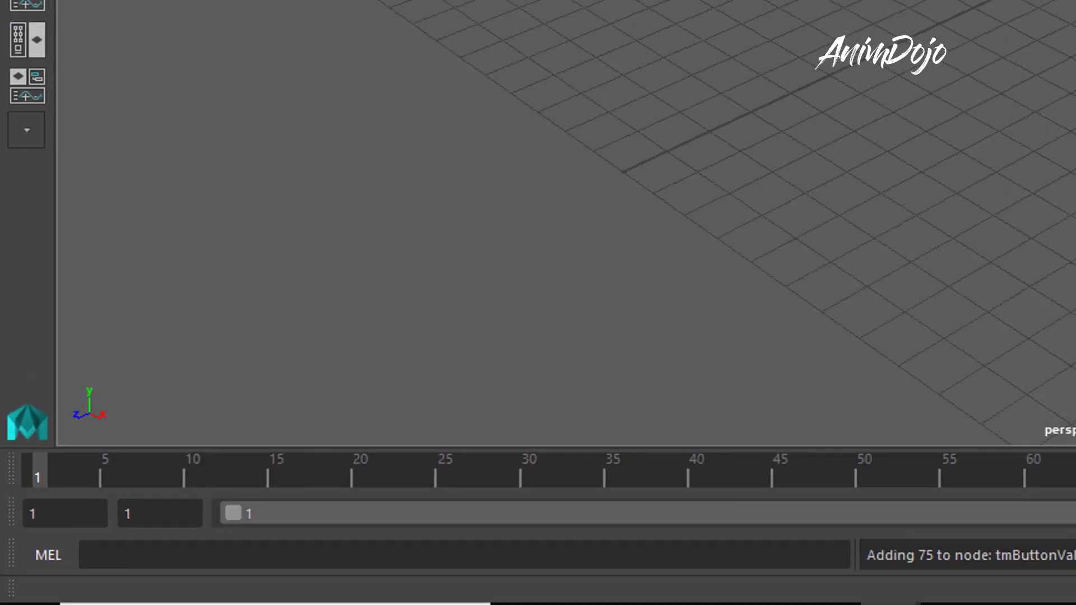
Reposition the tweenMachine window over the viewport and try its slider at about -3.7.
drag(661, 310, 451, 238)
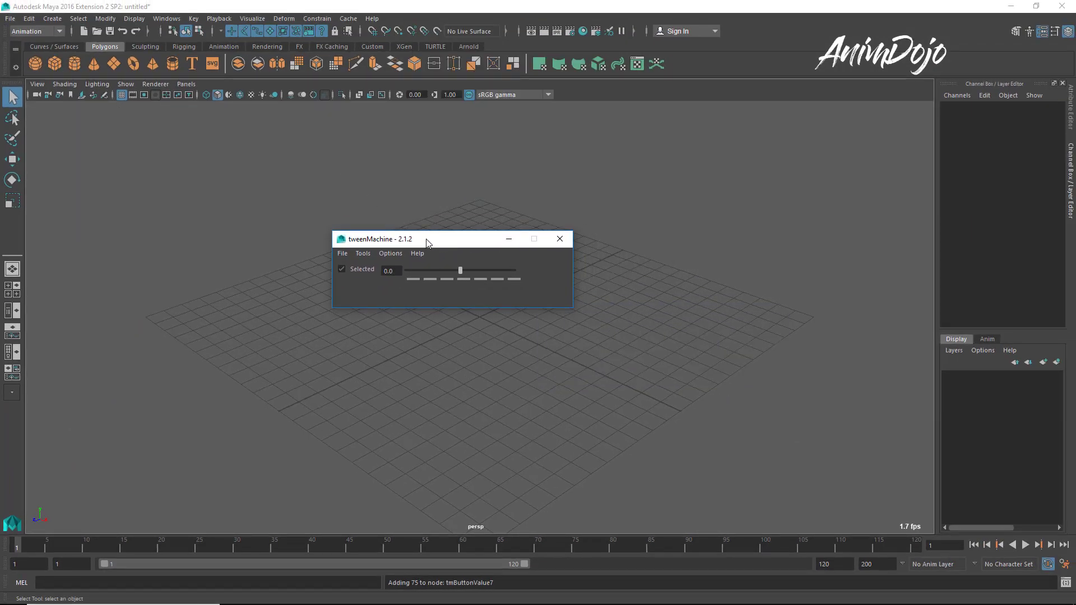
drag(429, 240, 378, 264)
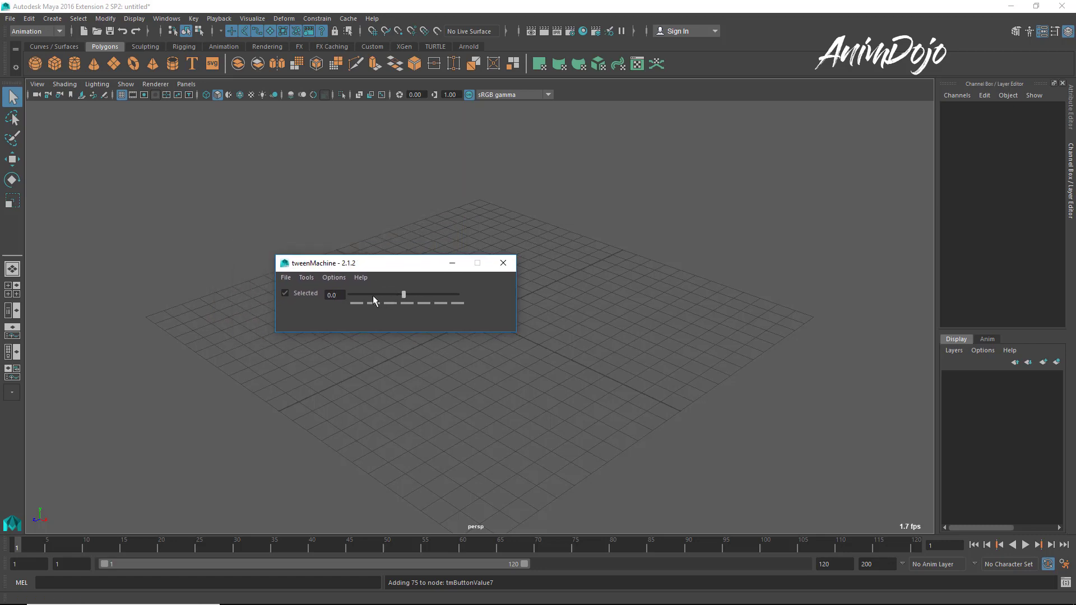
drag(373, 296, 402, 299)
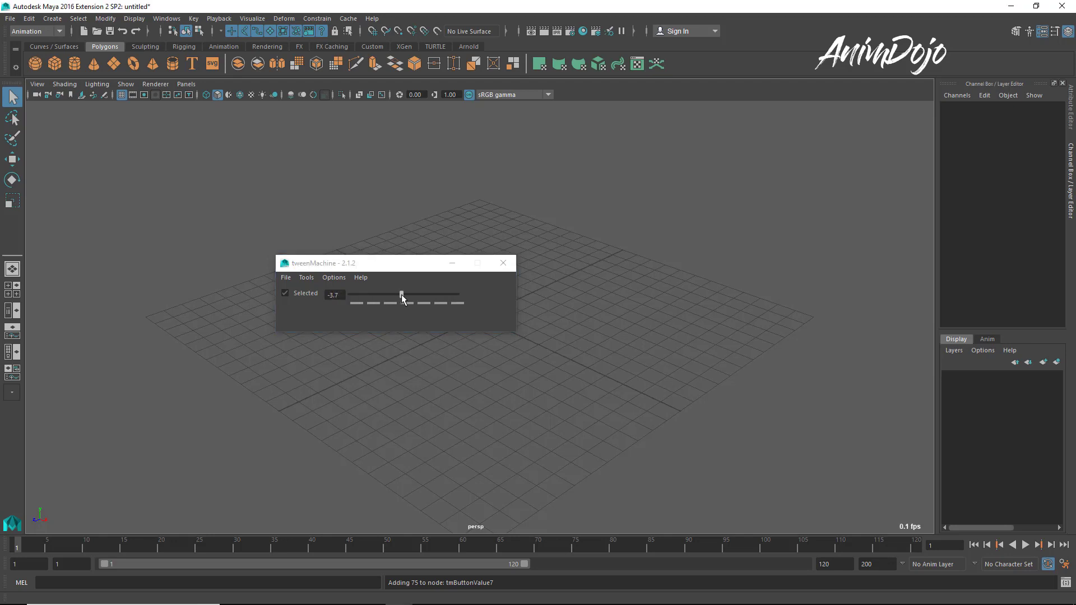
Create a polygon sphere at the origin and place the tweenMachine window clear of it.
click(35, 63)
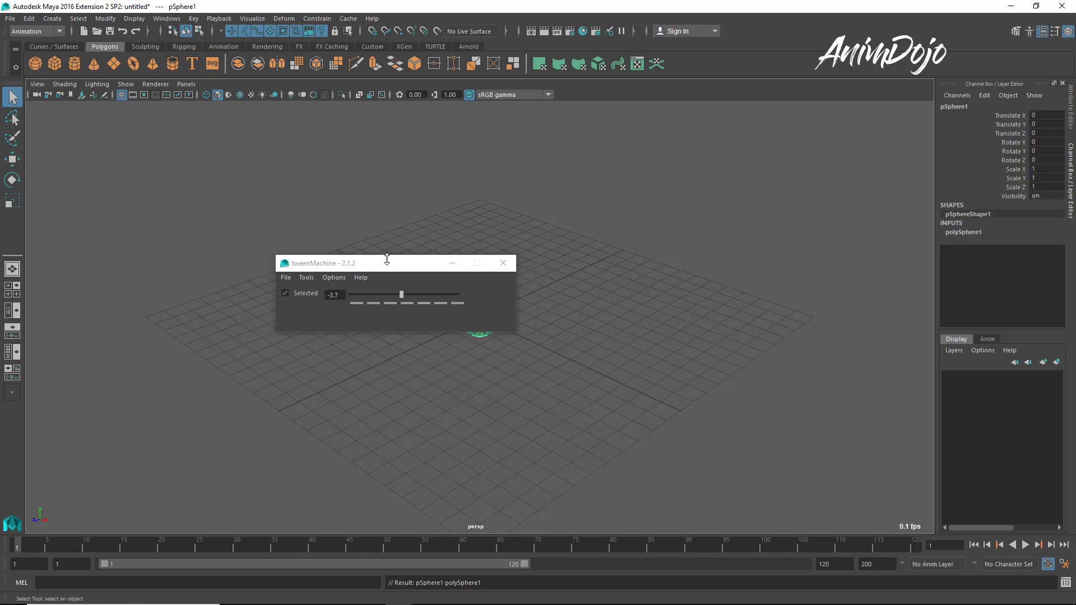
drag(385, 267, 556, 187)
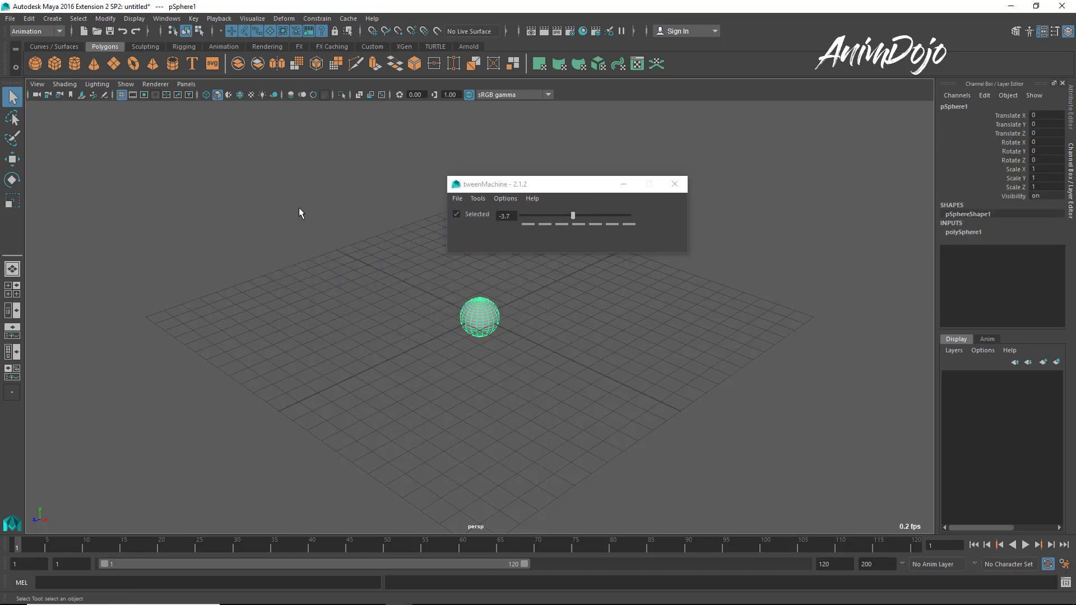
alt+drag(413, 360, 439, 348)
alt+middle_drag(439, 348, 385, 403)
alt+right_drag(384, 403, 533, 425)
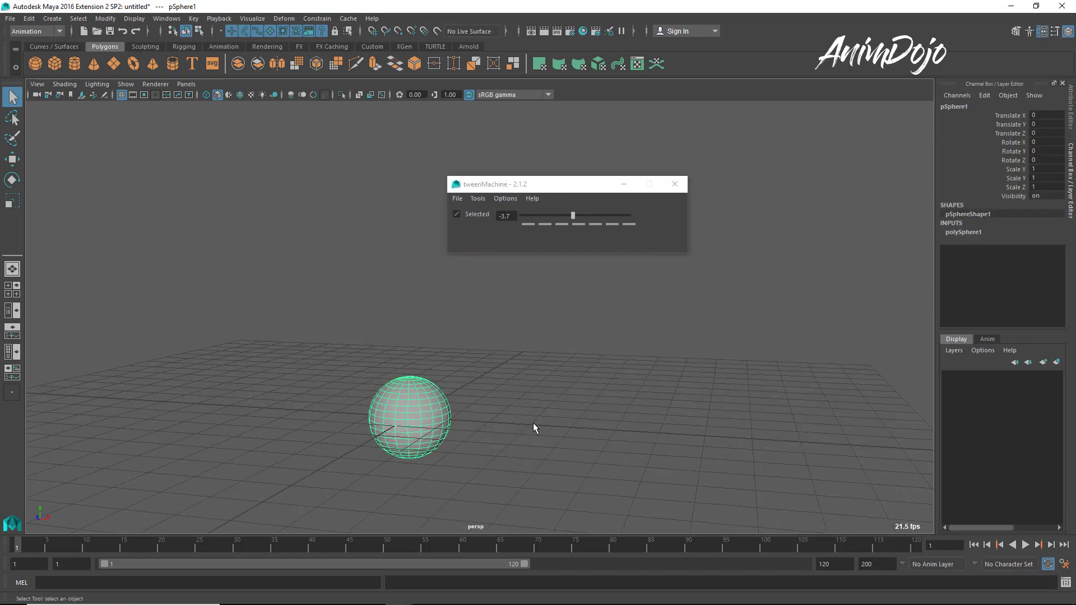
alt+drag(534, 425, 575, 412)
alt+middle_drag(574, 413, 581, 365)
Key the sphere at frame 1 at about X -6.252, Y 1.504, and at frame 25 on the opposite side of the grid.
key(w)
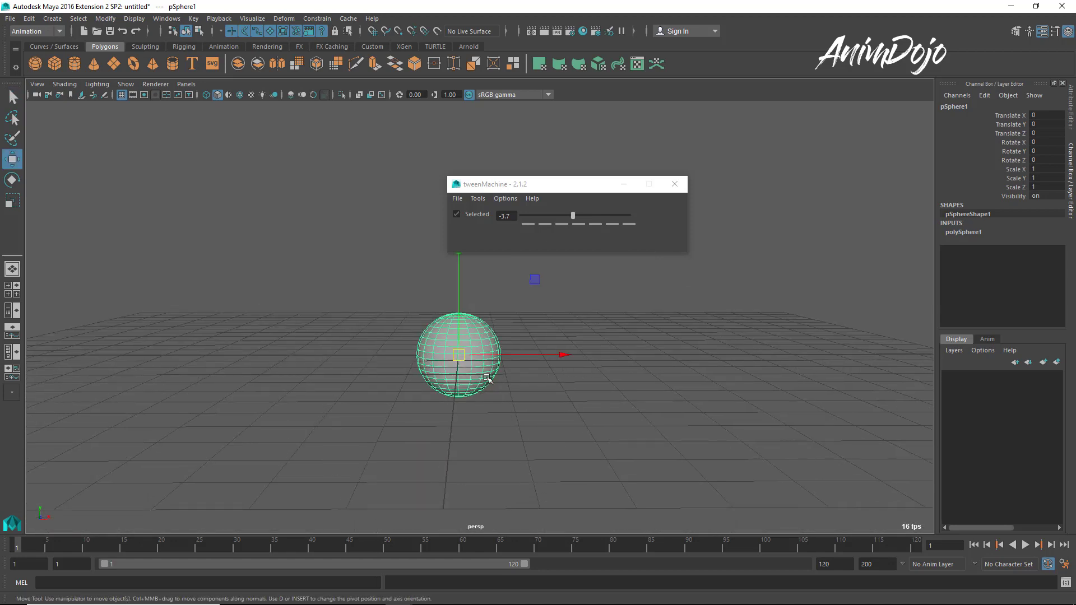
drag(459, 355, 195, 292)
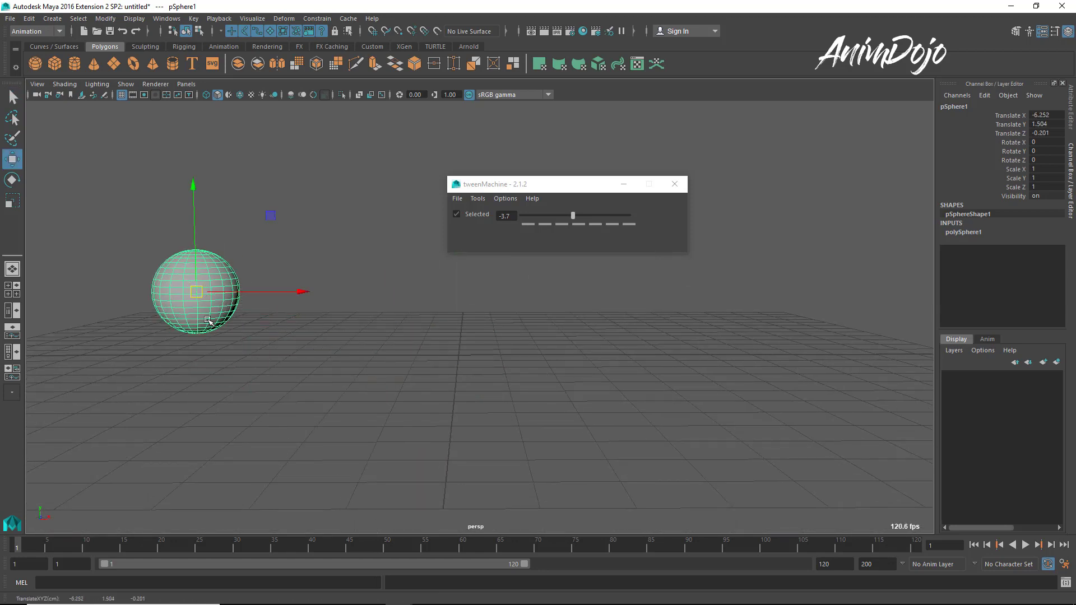
drag(65, 540, 197, 546)
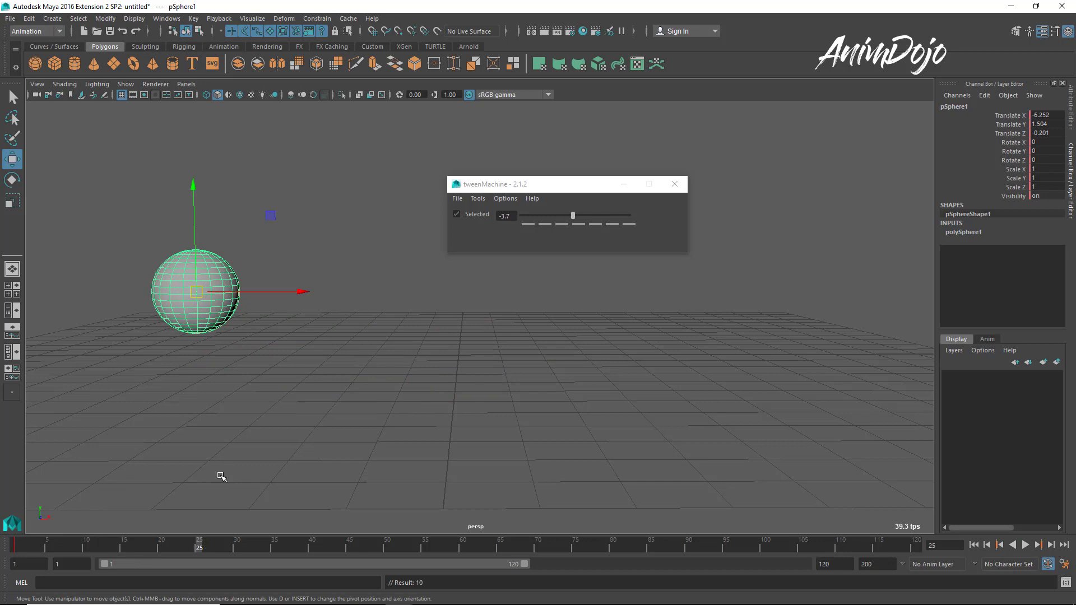
drag(182, 294, 731, 292)
Lower the sphere to about Translate Y -0.945 at frame 13, key it and preview the motion.
click(109, 544)
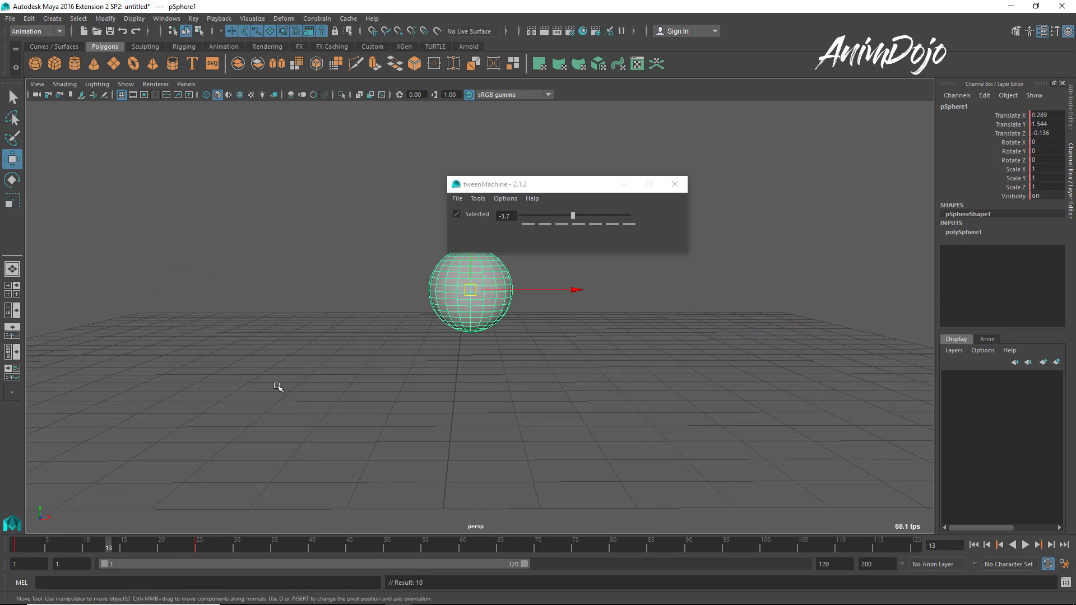
middle_drag(277, 388, 267, 468)
key(alt+v)
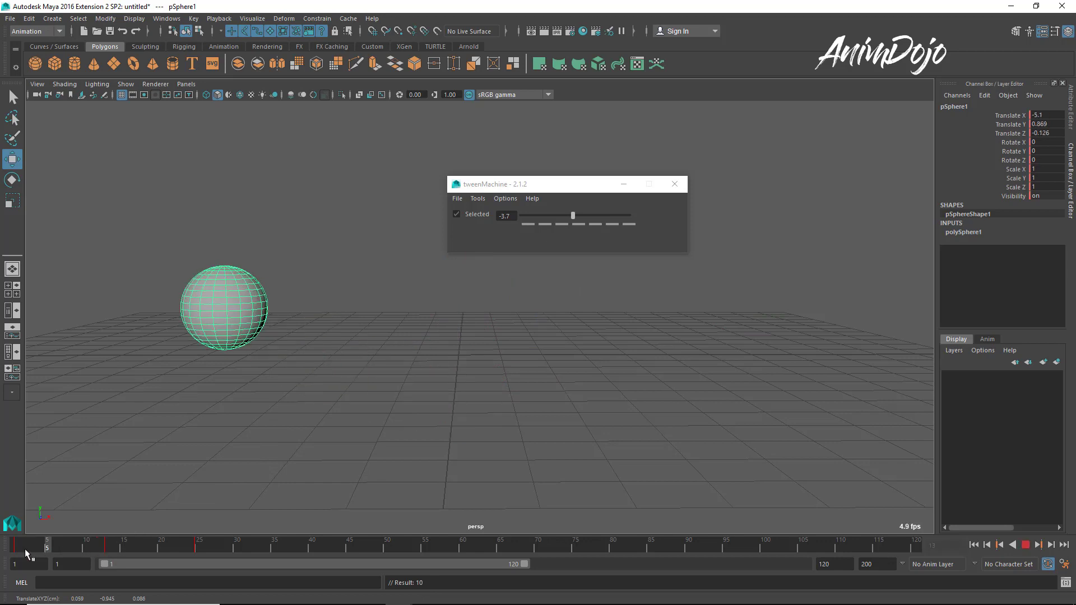
Raise the sphere to about Translate Y 4.073 at frame 13, key it and preview the arc.
drag(137, 552, 109, 552)
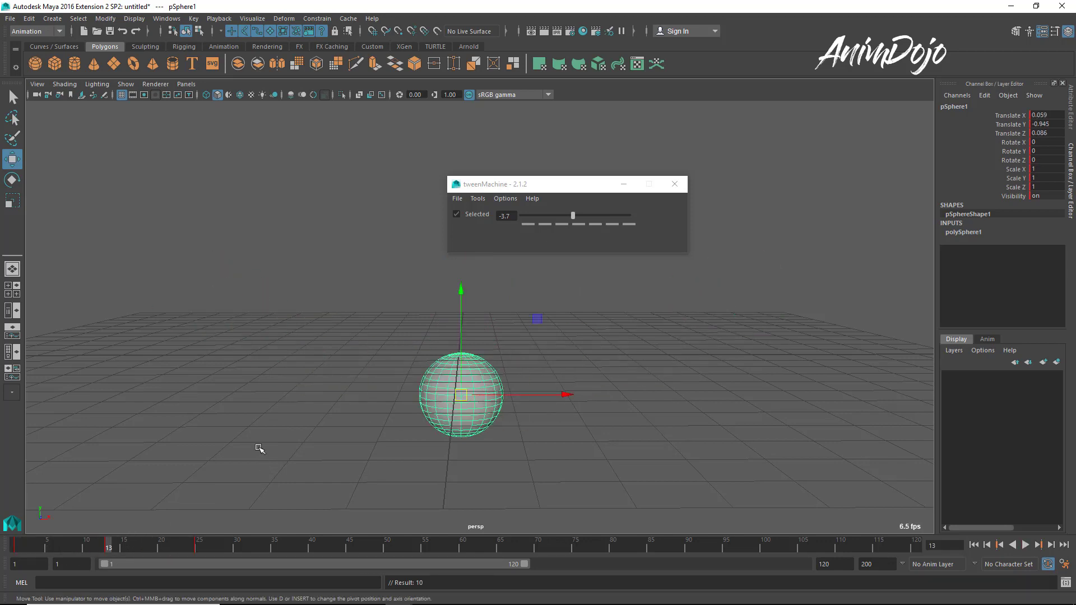
middle_drag(257, 447, 262, 258)
key(s)
key(alt+v)
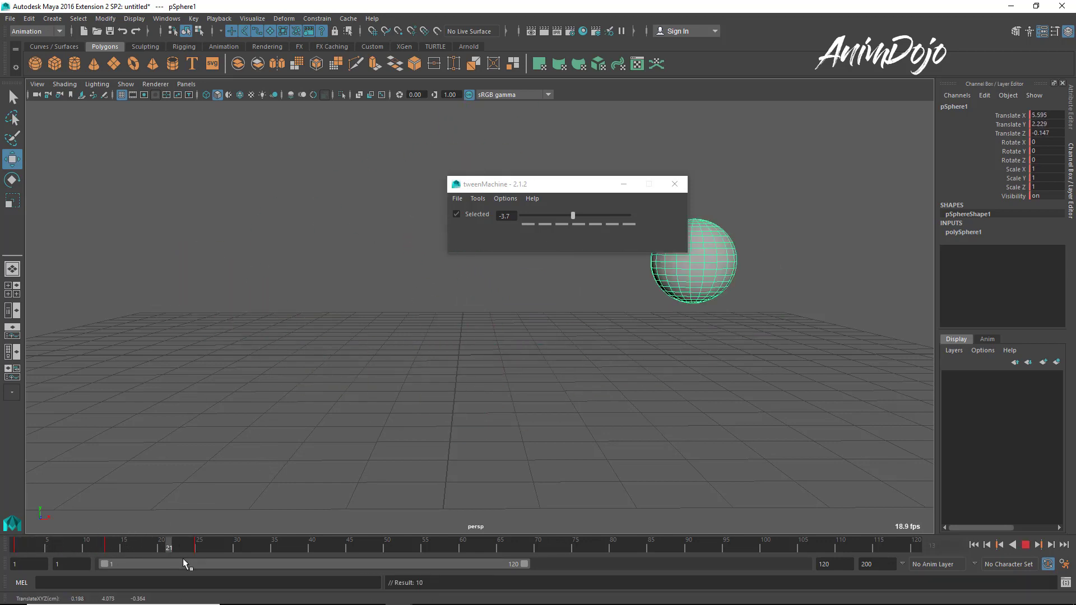
key(alt+v)
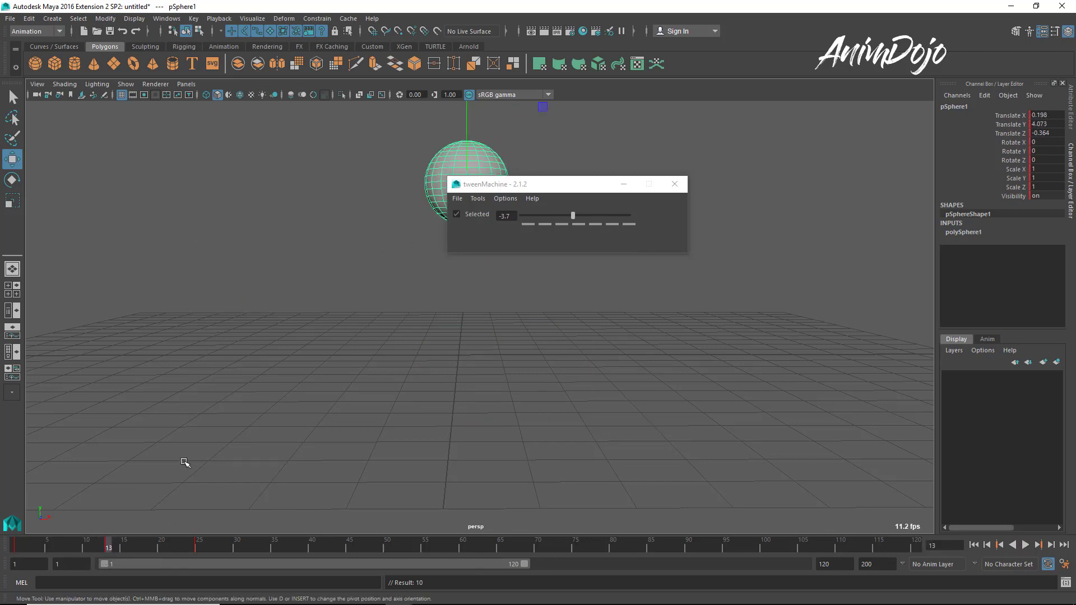
Open the recent scene intro to maya.ma without saving the current one, and select the OrangeRascal move_CTL control.
drag(582, 189, 687, 275)
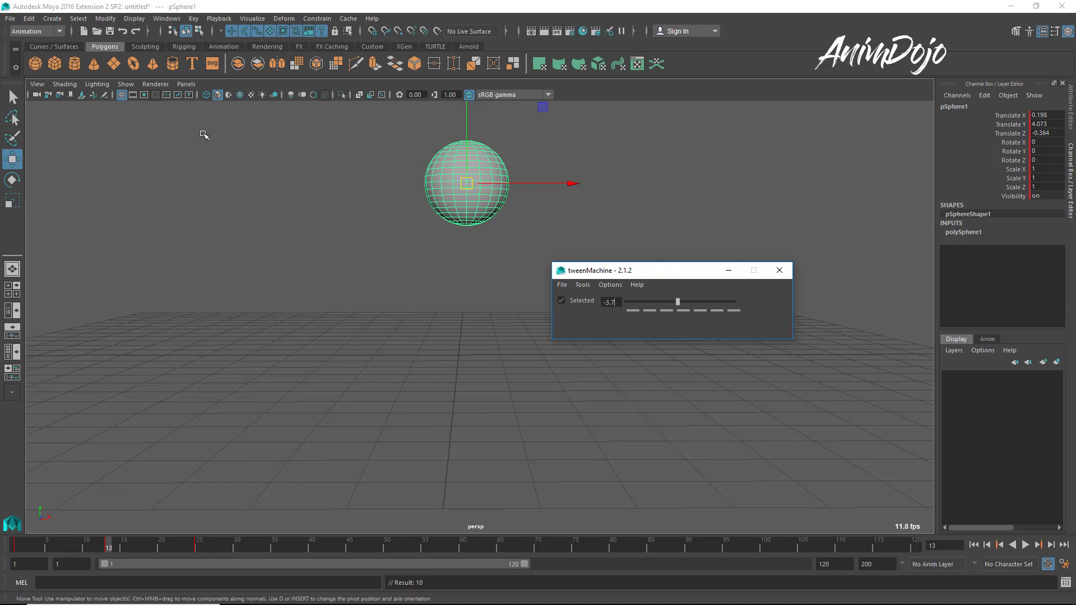
click(10, 18)
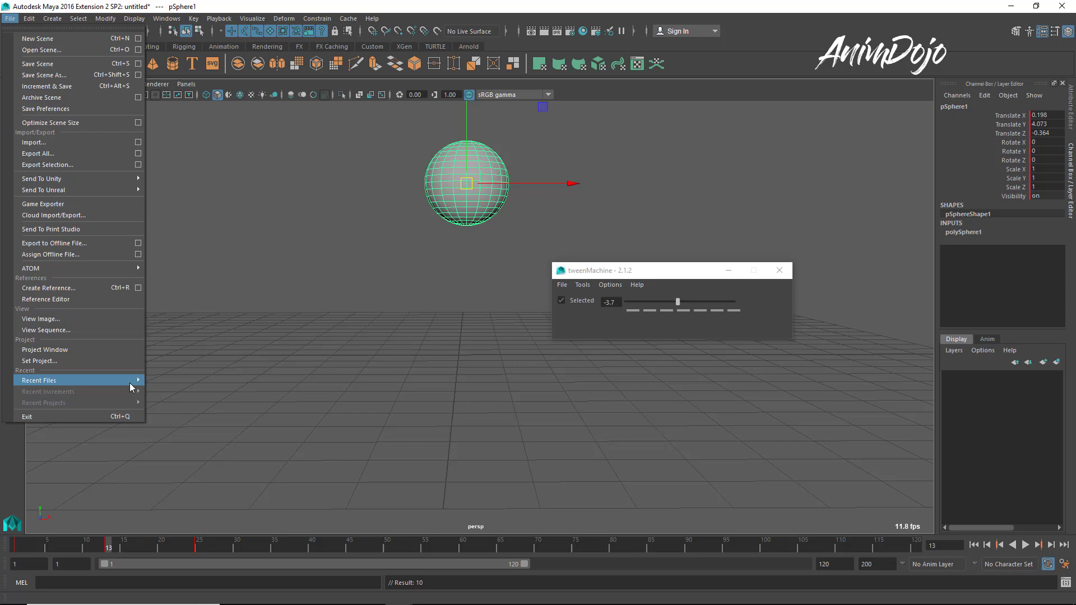
mouse_move(129, 381)
click(222, 392)
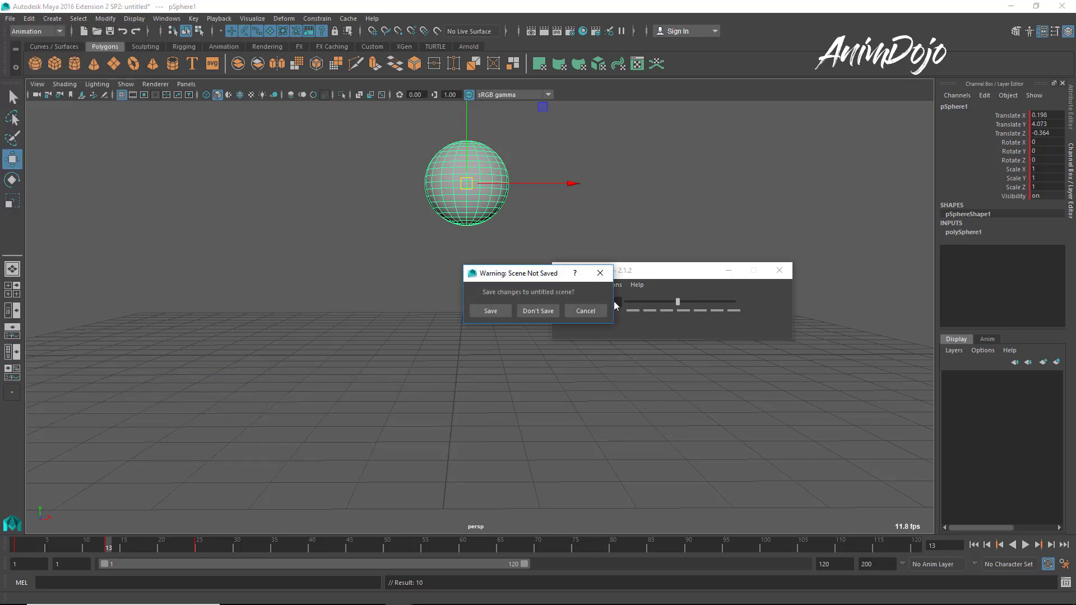
click(537, 310)
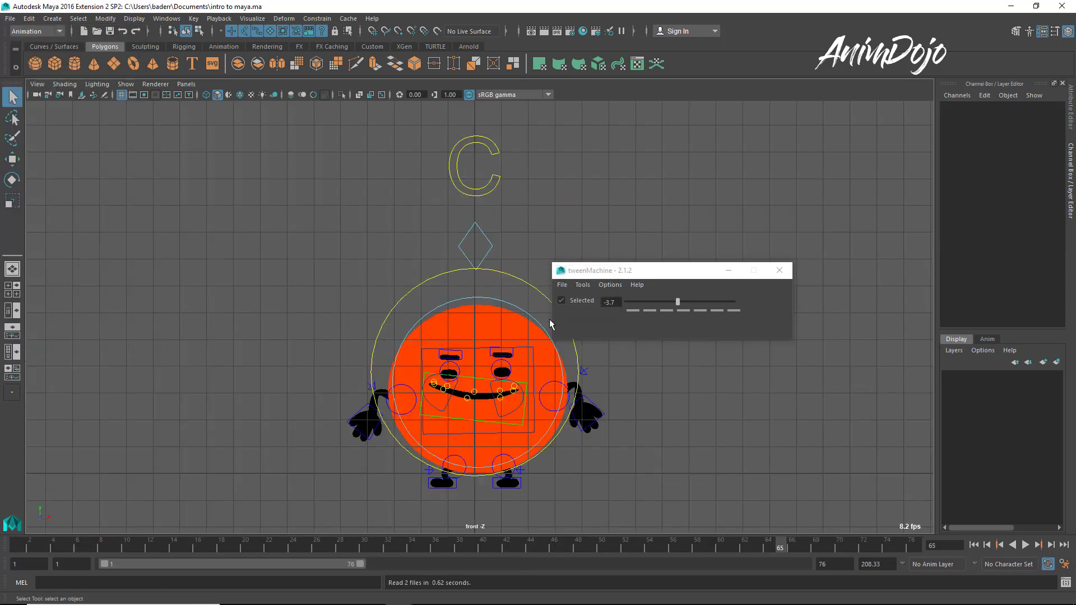
click(527, 283)
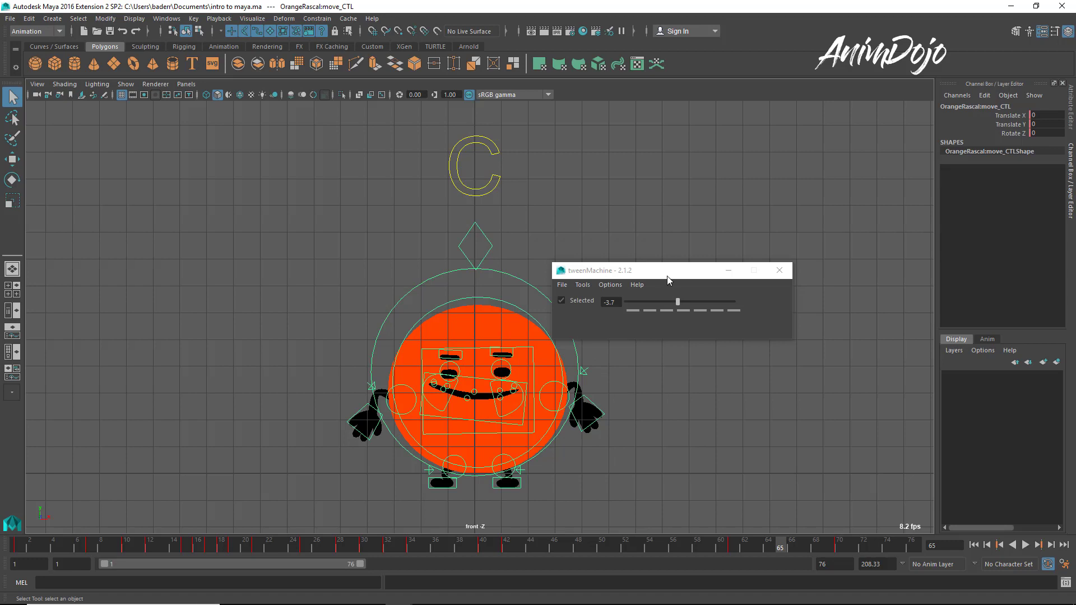
drag(667, 276, 702, 212)
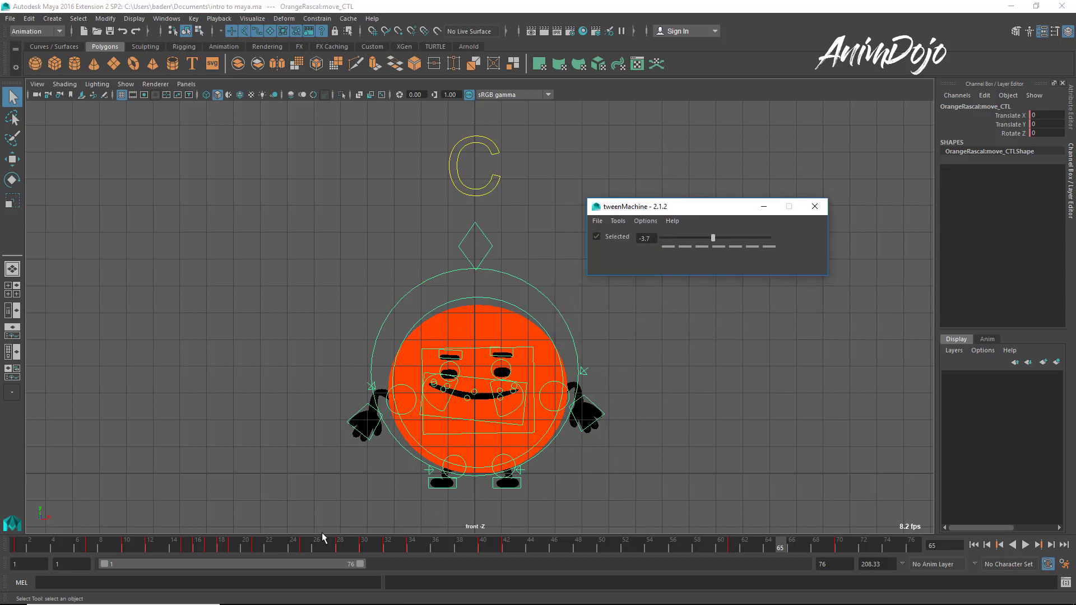
Create an in-between of the selected character controls at frame 9 with a tween value of about -92.6, and preview it.
key(alt+v)
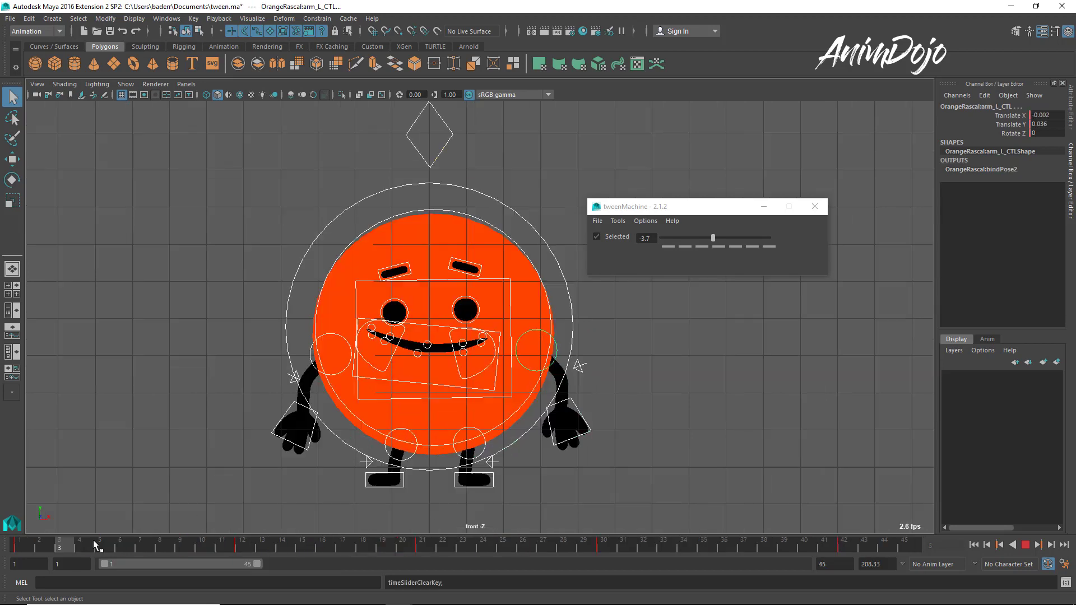
drag(93, 540, 181, 543)
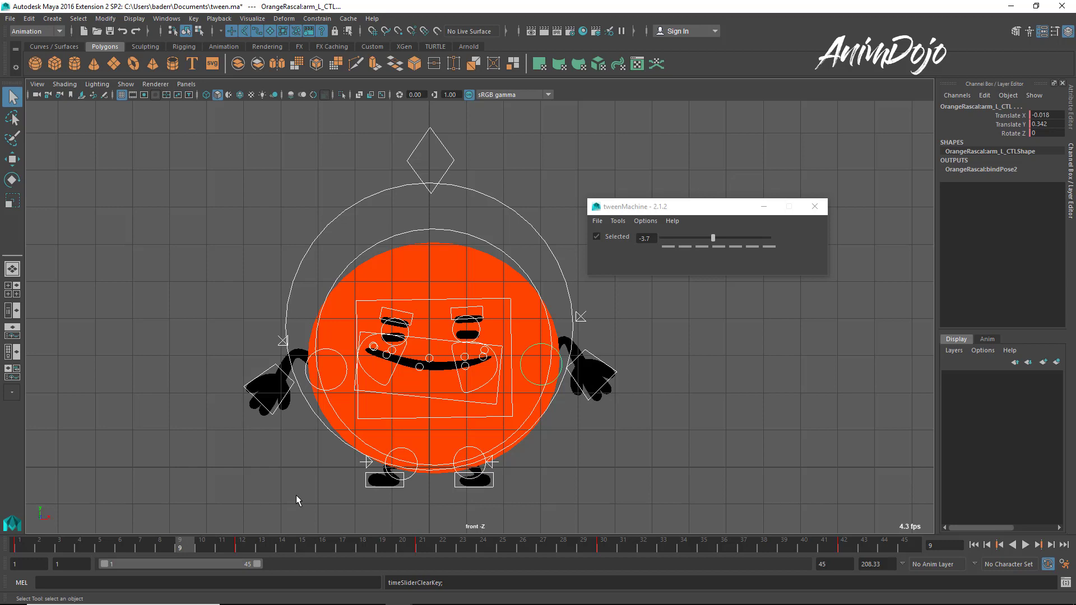
click(664, 238)
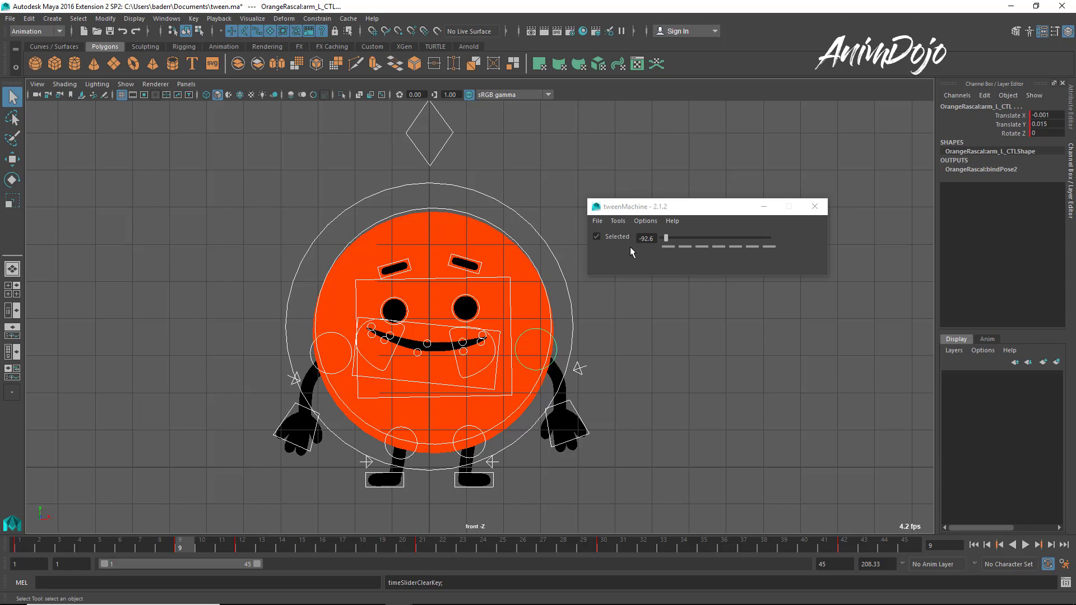
key(alt+v)
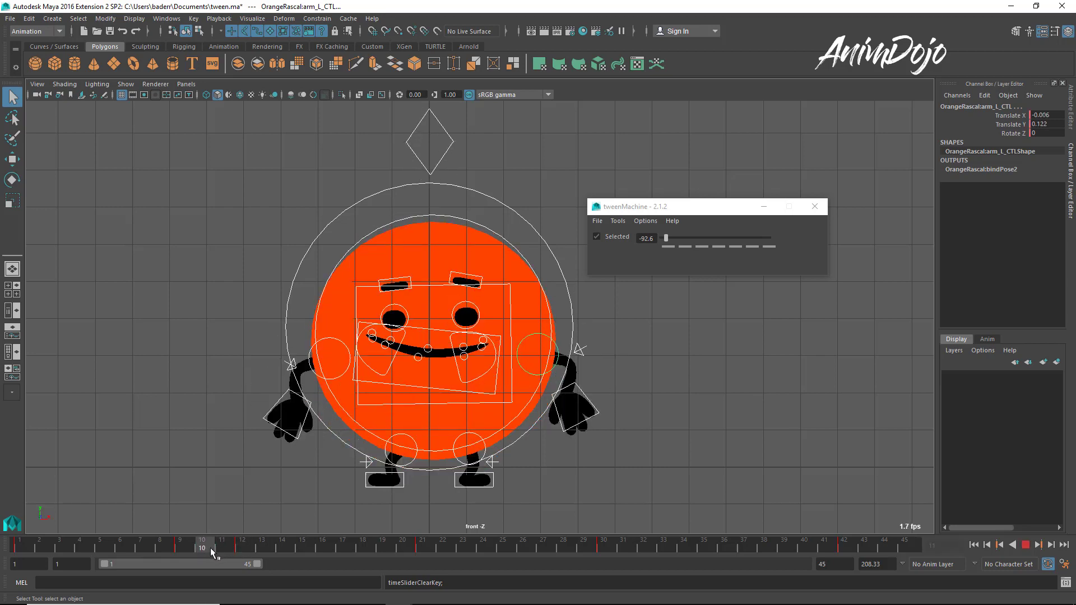
Create an in-between at frame 18 that fully favours the previous pose, with a tween value of -100.
drag(250, 549, 355, 548)
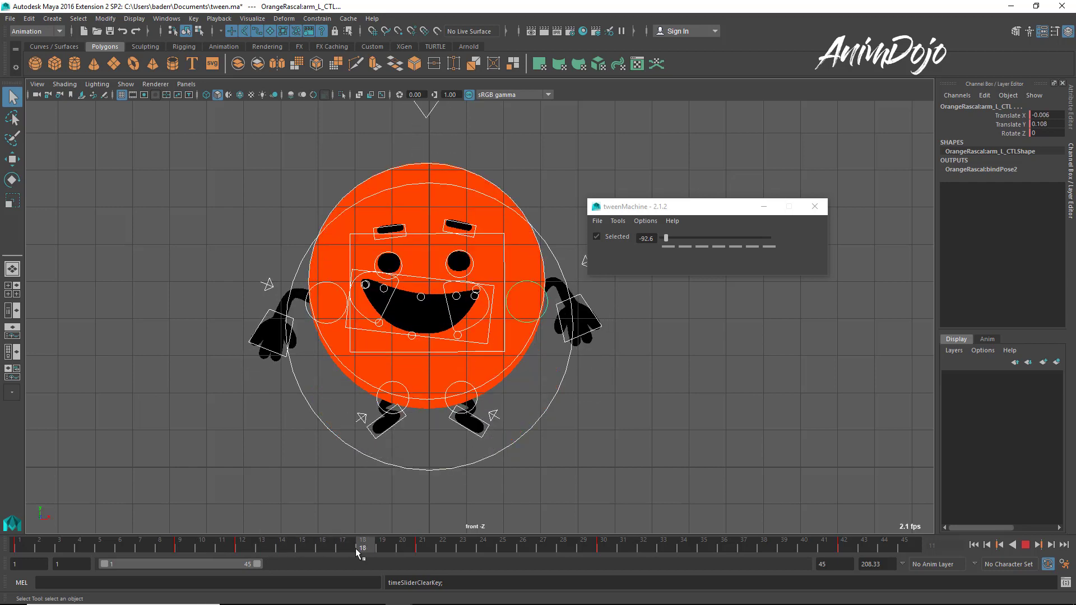
drag(666, 238, 669, 238)
drag(576, 241, 318, 282)
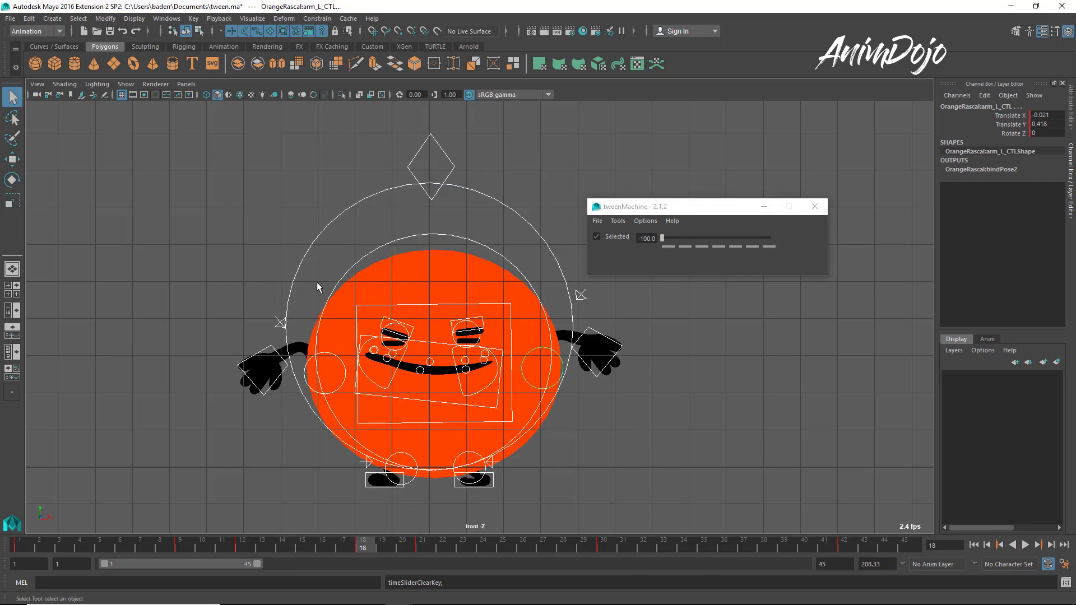
Create an in-between at frame 19 with a tween value of about -73.5 and compare it with frame 18.
click(378, 544)
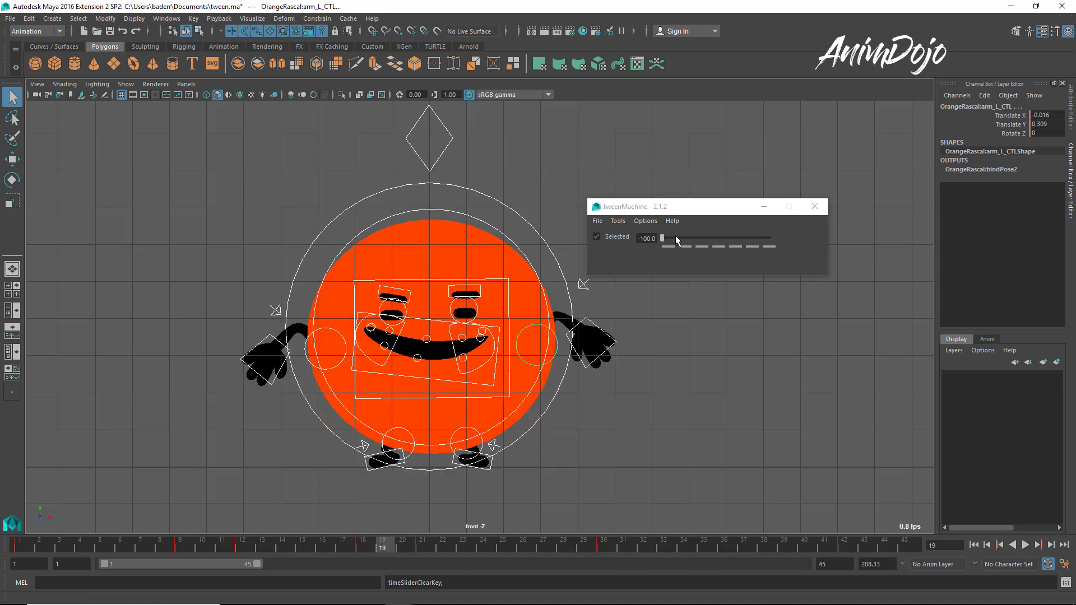
click(676, 238)
click(363, 550)
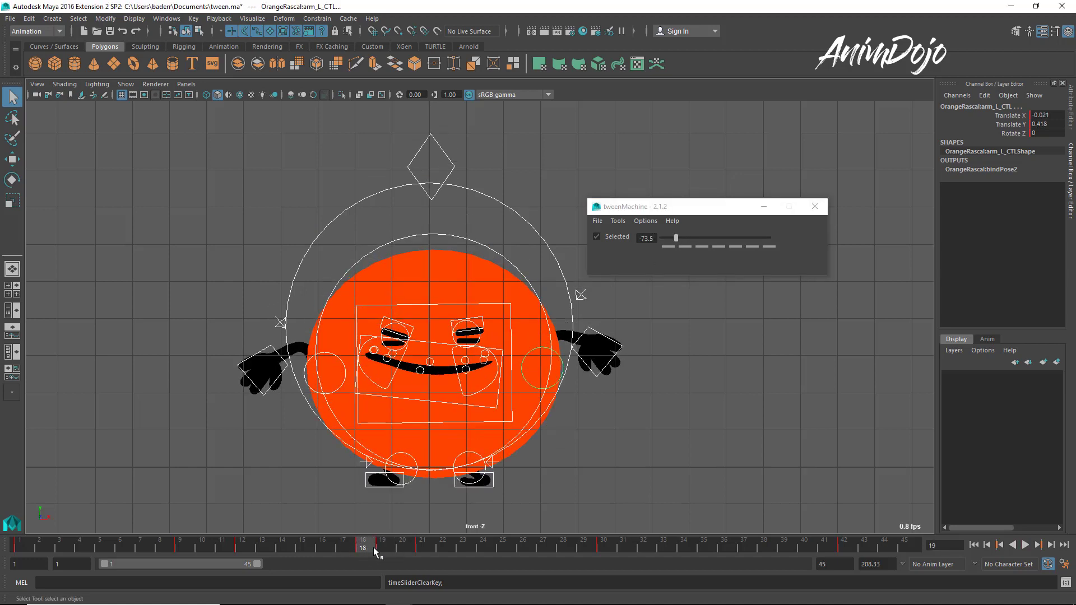
click(374, 547)
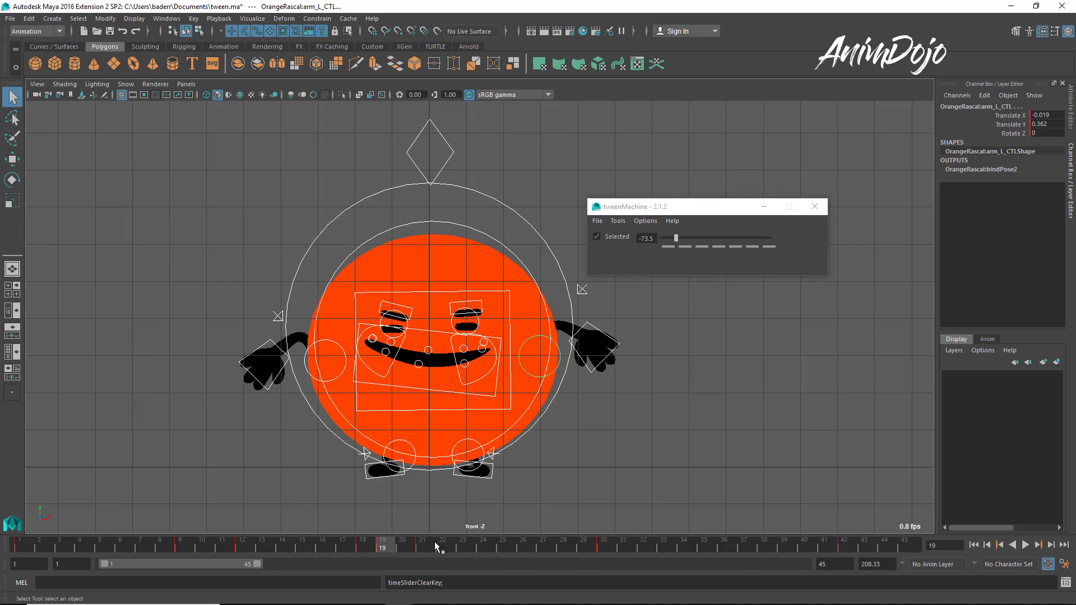
Create in-betweens at frame 26 with a tween value of about -88.4 and at frame 33 with about -89.4.
drag(395, 548, 523, 548)
drag(677, 238, 668, 238)
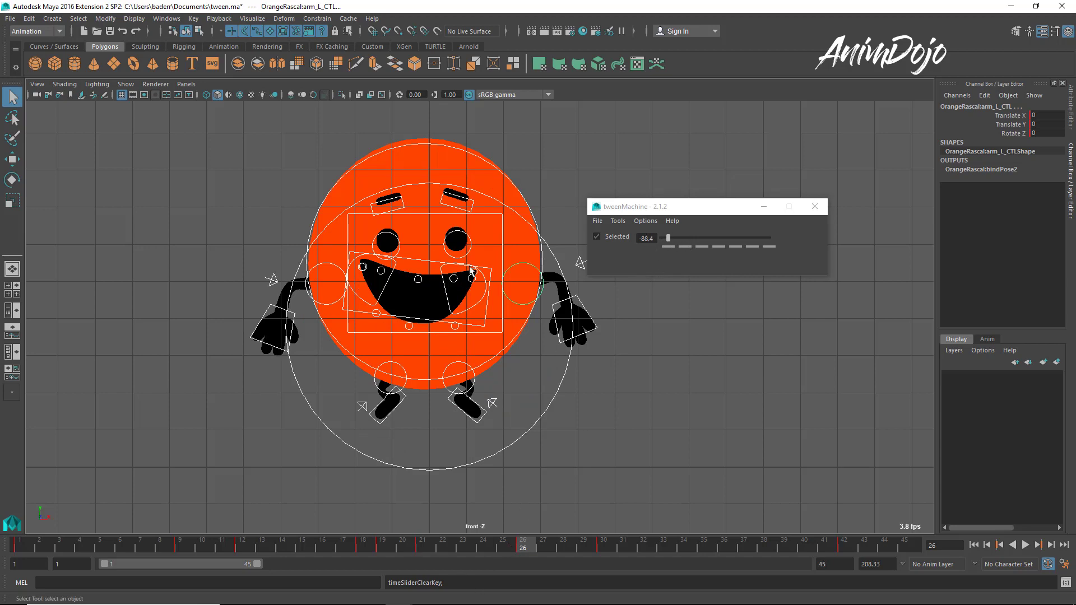
drag(421, 543, 597, 545)
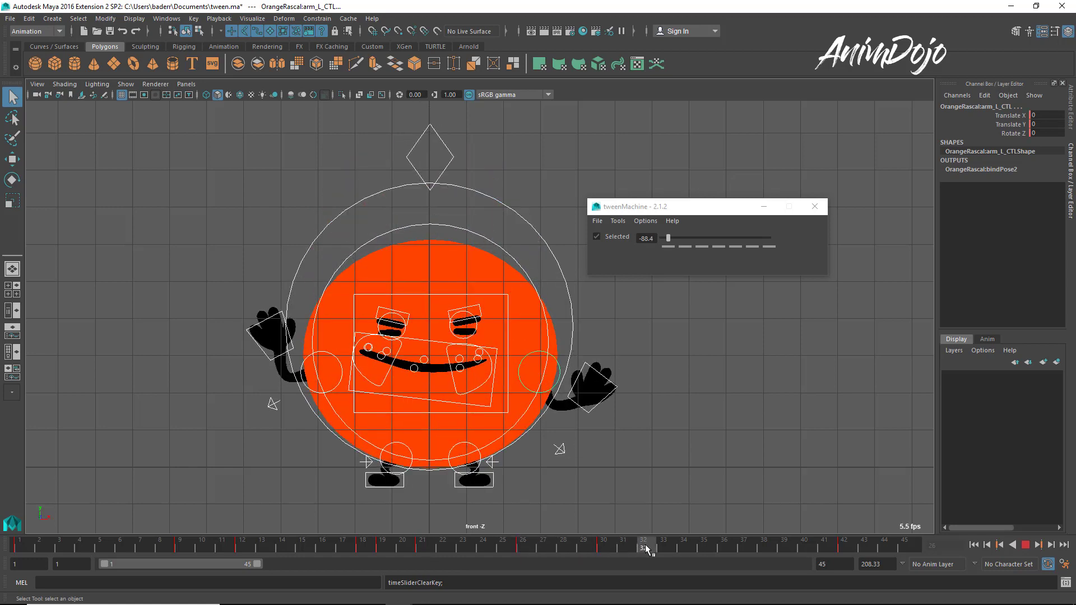
key(alt+v)
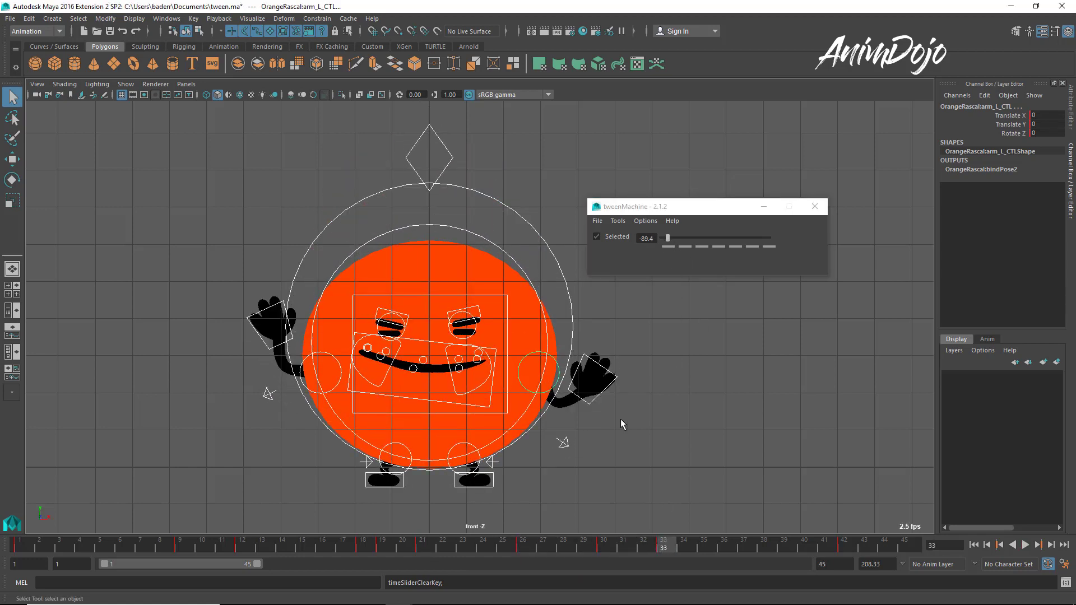
Create an in-between of the selected arm, hand and face controls at frame 36 with a tween value of 89.4, and preview the animation.
drag(671, 546, 722, 546)
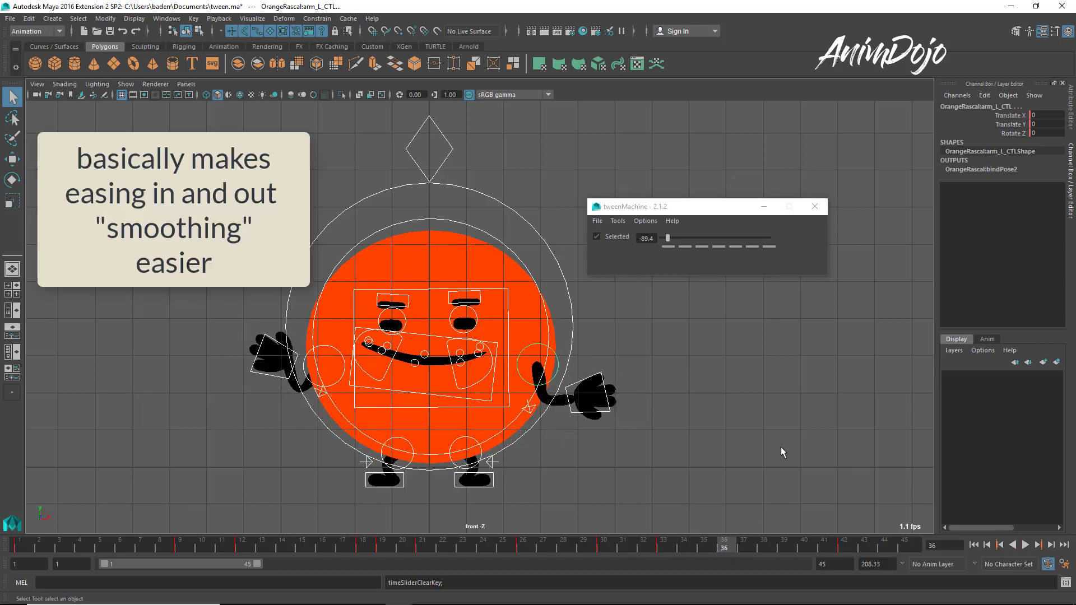
click(761, 238)
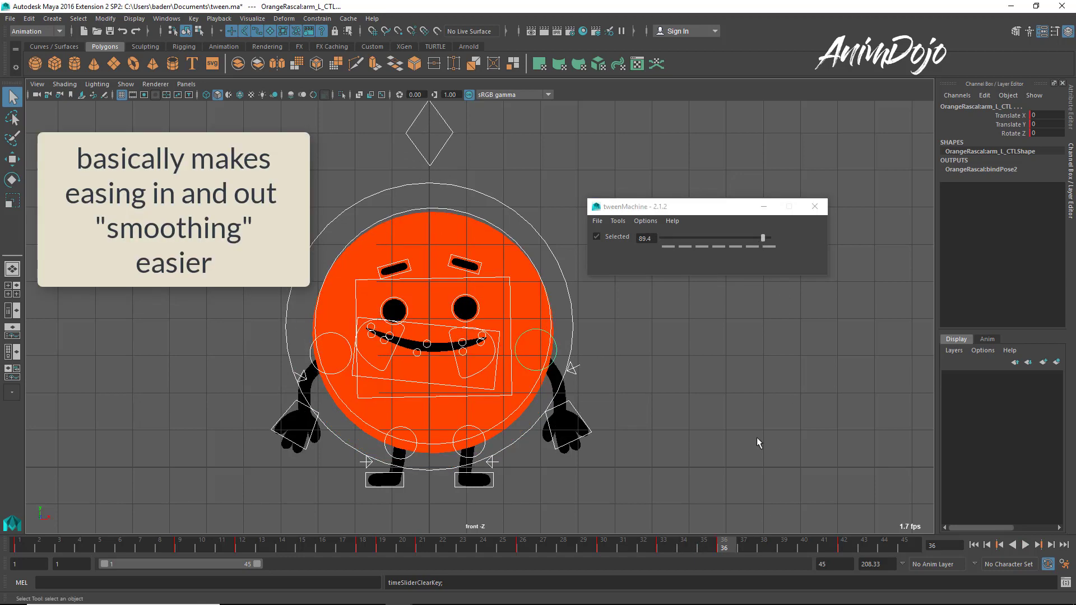
key(alt+v)
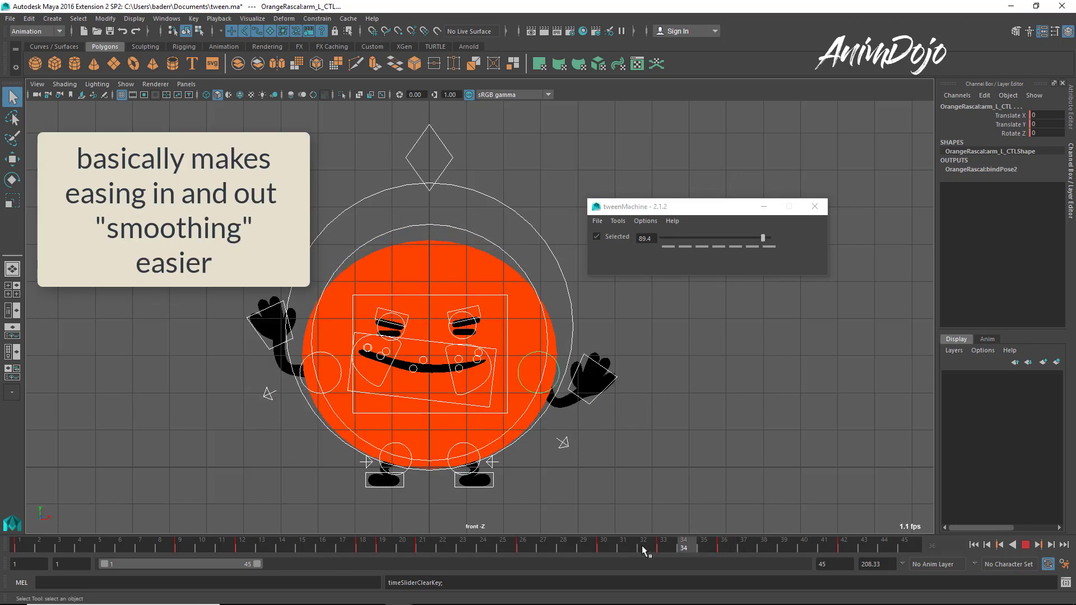
click(1023, 544)
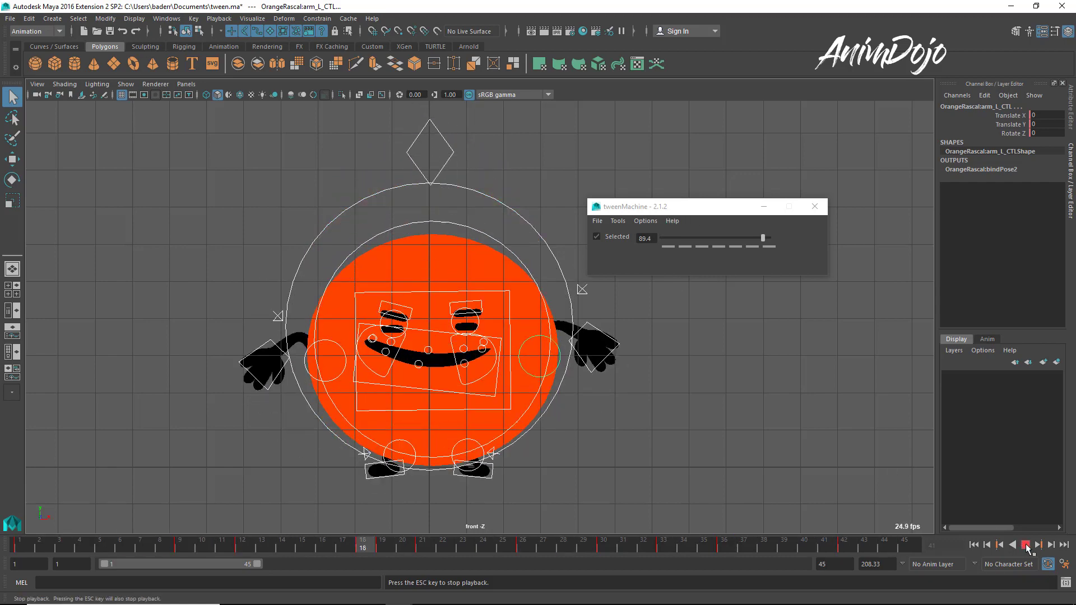
click(1024, 544)
Adjust the pose of the character's right and left hand controls at frame 12.
key(alt+v)
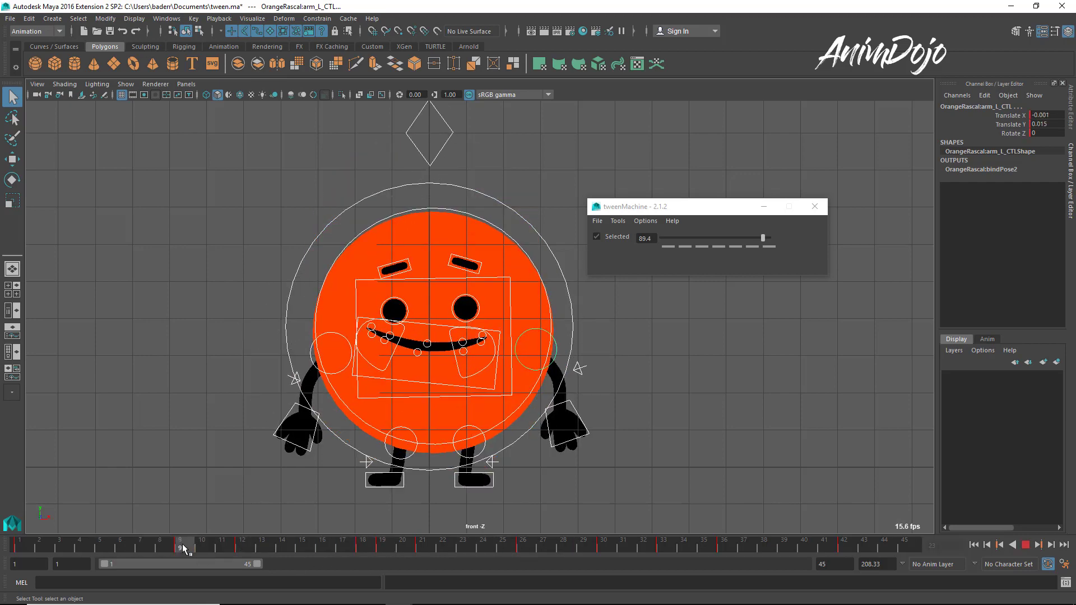
key(alt+v)
key(w)
click(275, 386)
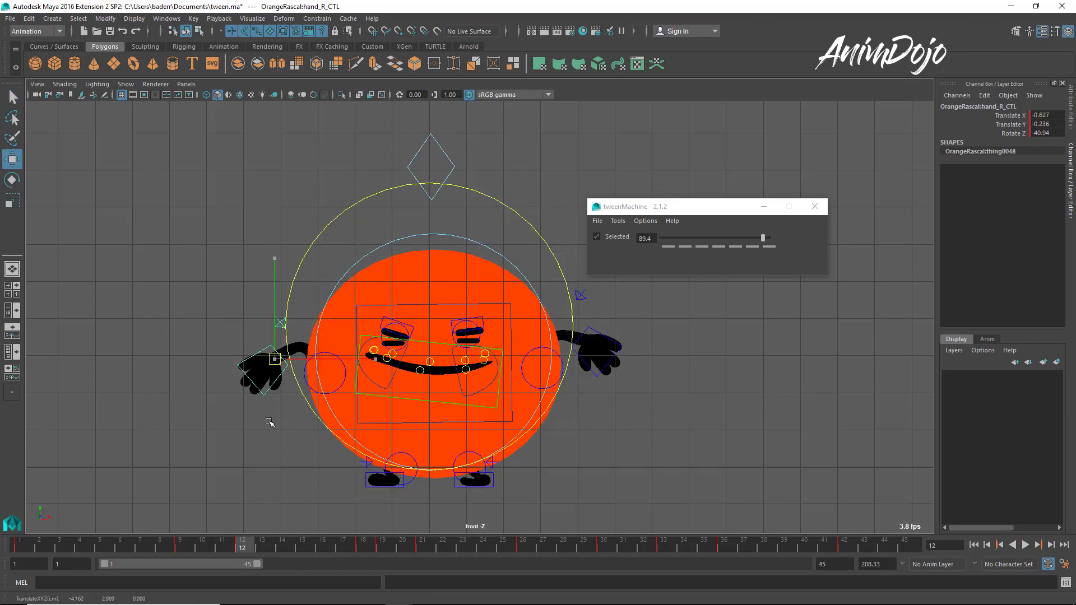
click(599, 339)
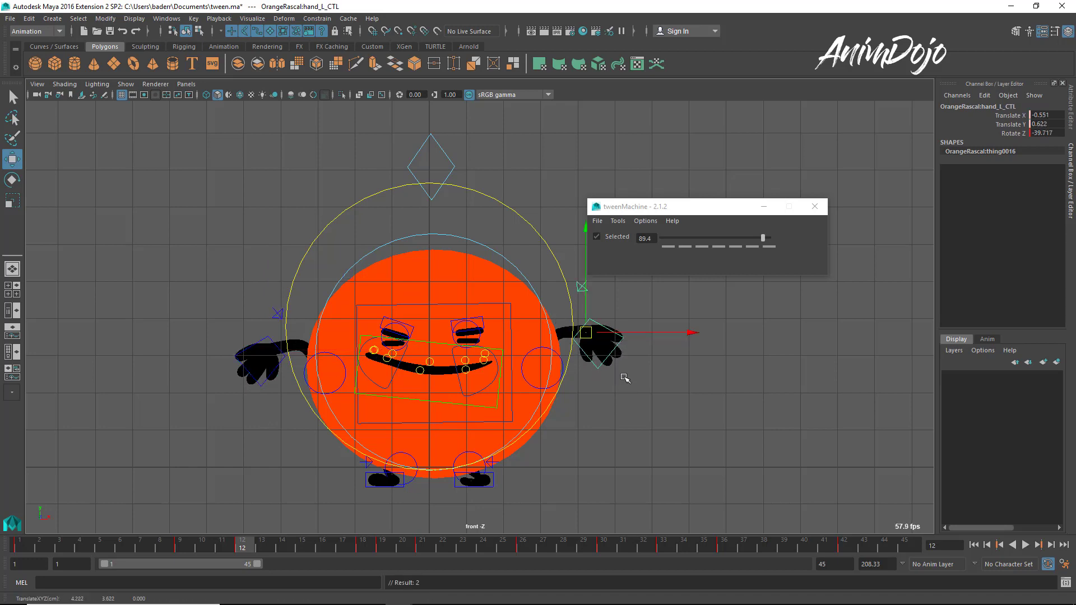
key(e)
Refine the hand pose at frame 18, setting the right hand to about -0.57 in X, -0.03 in Y and -30.7° rotation.
drag(260, 543, 362, 546)
key(w)
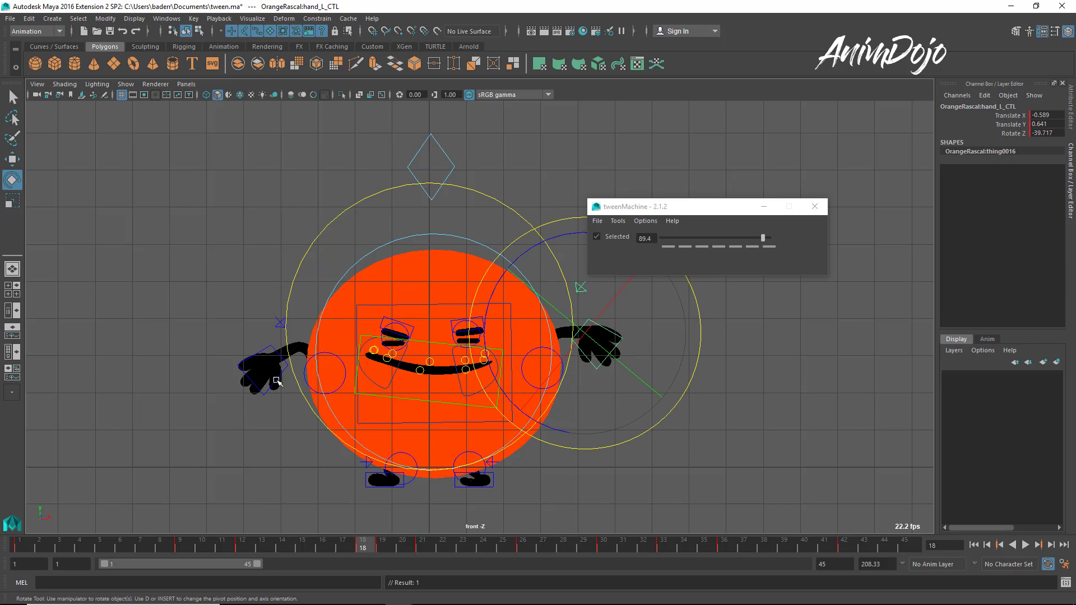
click(271, 383)
key(q)
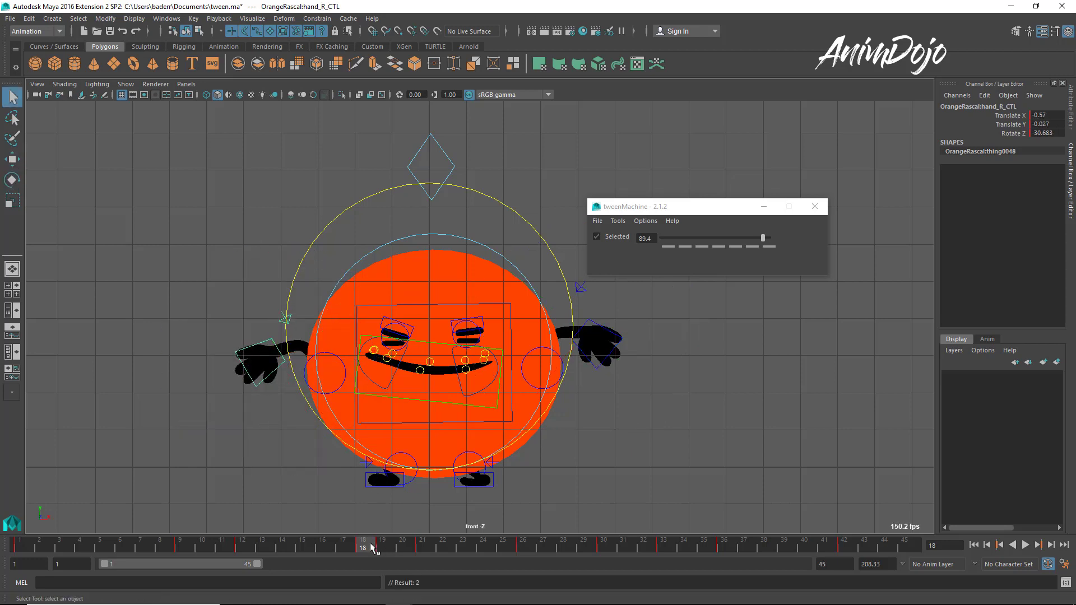
Match both feet at frame 19 to their previous pose with a tween value of -100, and check the neighbouring frames.
drag(371, 546, 382, 546)
click(391, 478)
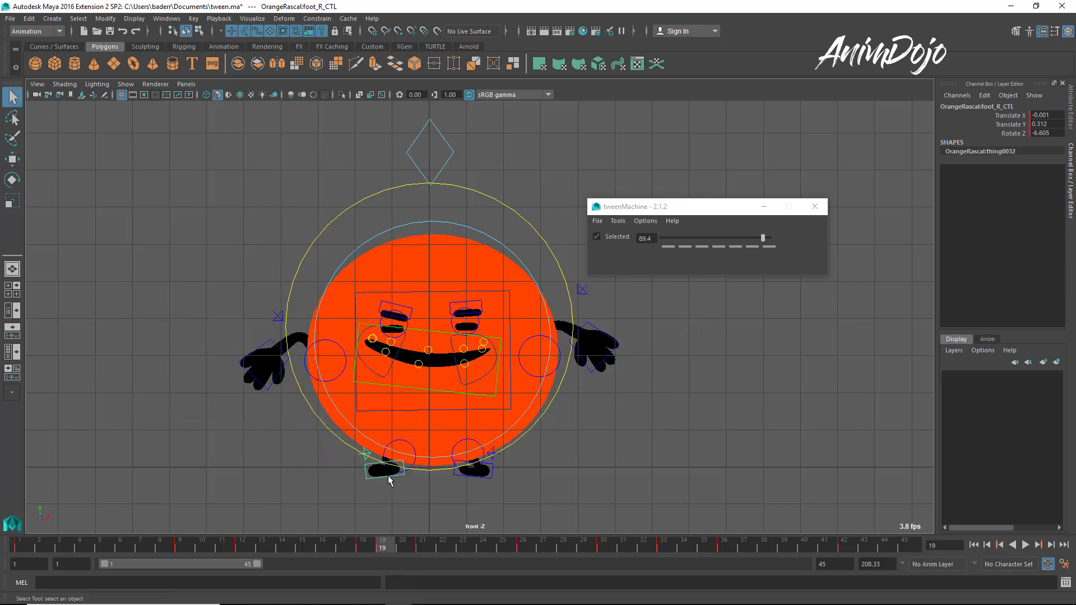
shift+click(480, 479)
click(368, 543)
click(384, 546)
drag(763, 238, 574, 253)
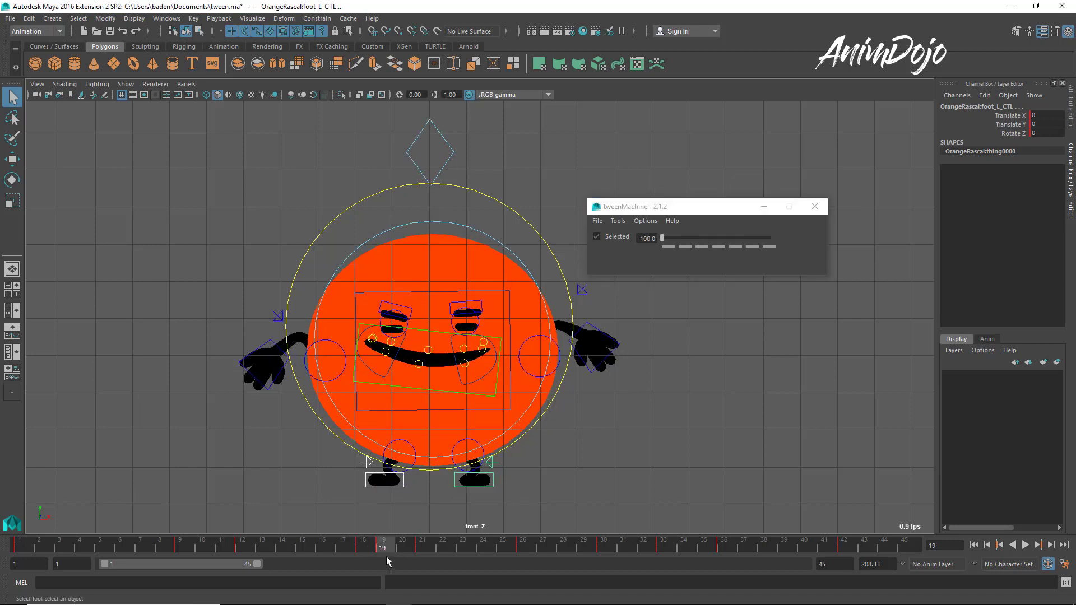
key(alt+v)
key(alt+v)
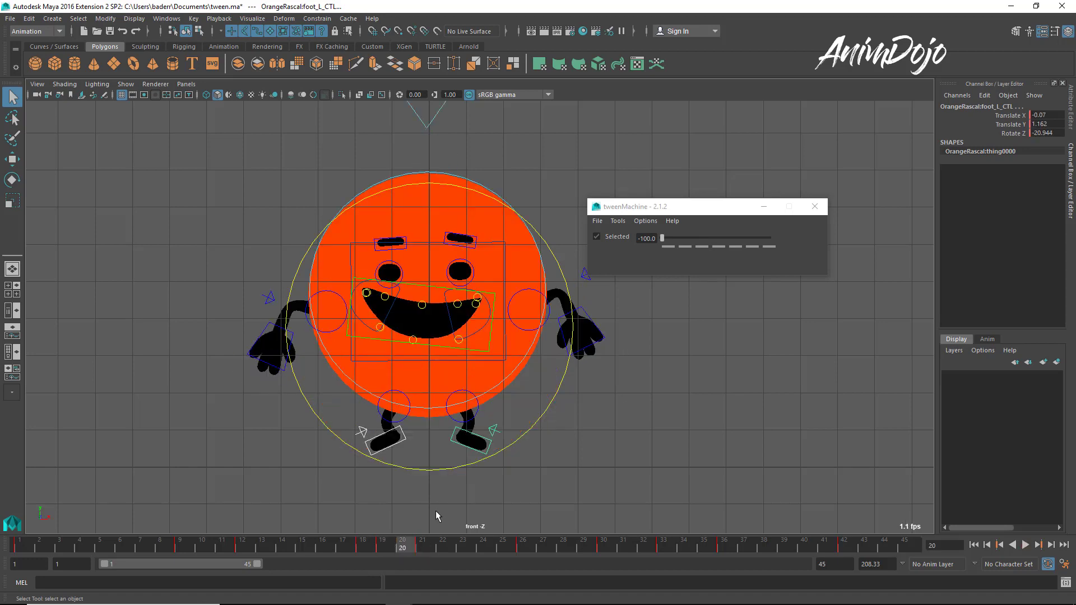
At frame 20, lower both feet slightly and rotate the right foot to about -45° so it drags behind the jump.
key(w)
middle_drag(546, 455, 545, 459)
key(q)
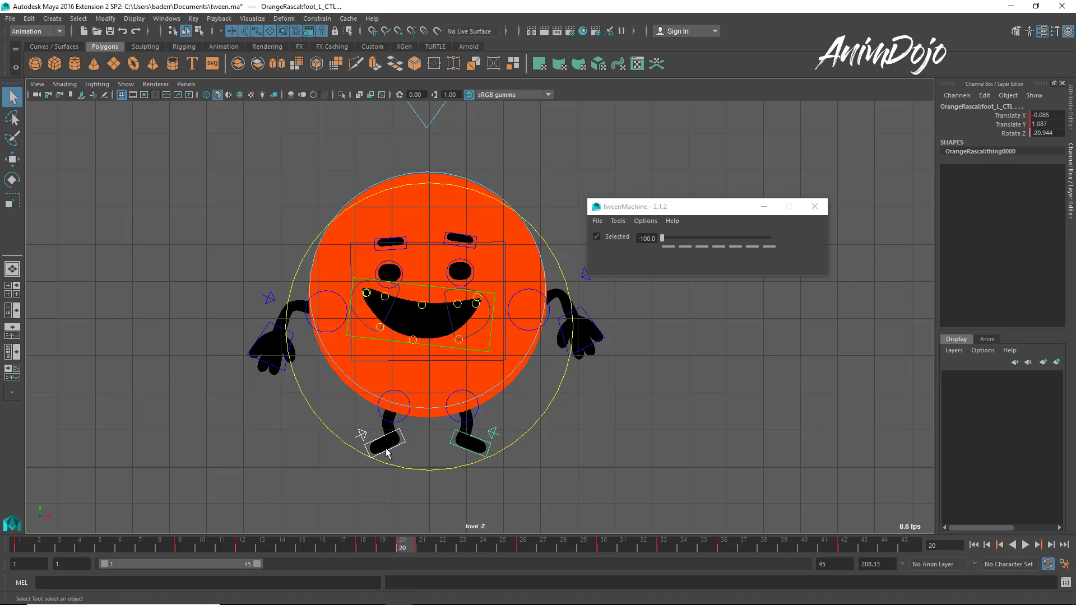
click(386, 450)
key(w)
middle_drag(390, 479, 392, 480)
key(e)
key(w)
middle_drag(467, 400, 479, 453)
key(q)
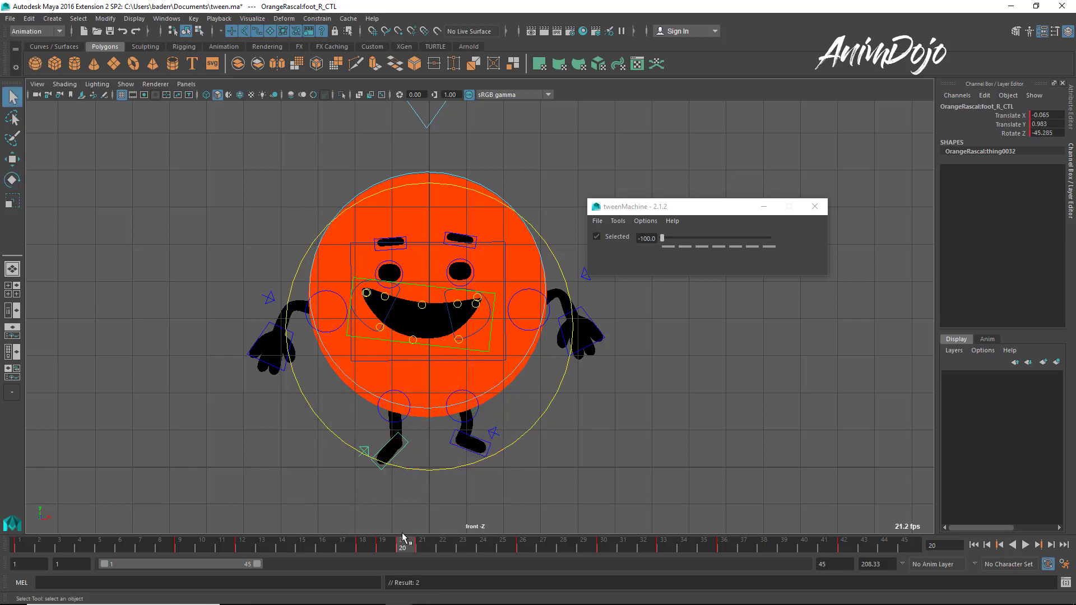
Scrub through the jump and reposition the right and left feet at frame 26.
drag(364, 543, 451, 531)
key(w)
key(alt+v)
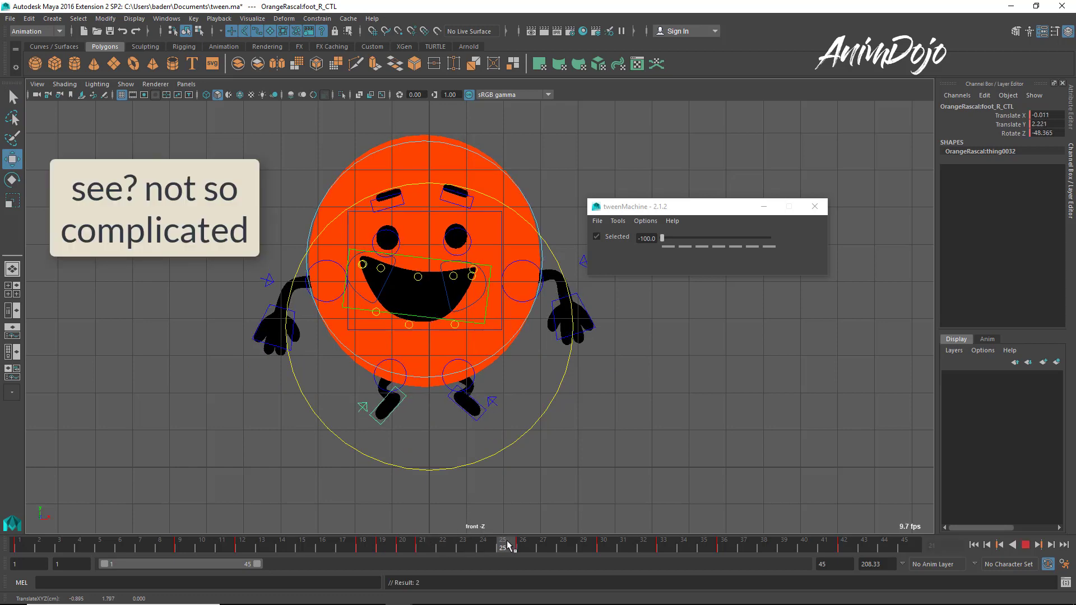
middle_drag(523, 488, 518, 486)
key(q)
click(474, 420)
key(w)
middle_drag(487, 445, 492, 441)
key(q)
Reposition the left hand at frame 26, and move and rotate the right hand to match.
click(586, 308)
key(w)
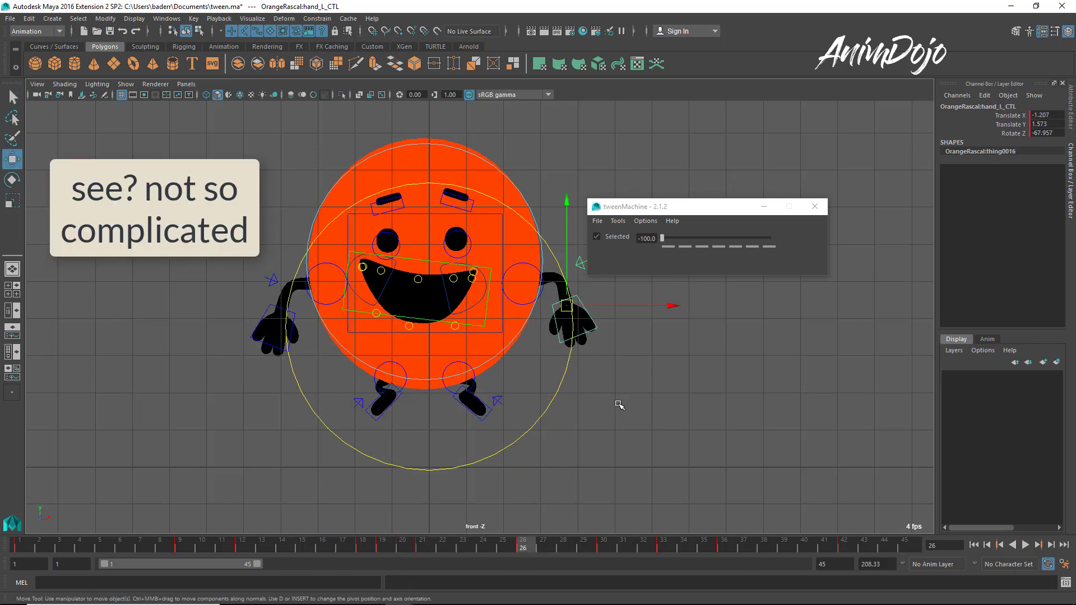
key(q)
key(w)
click(295, 318)
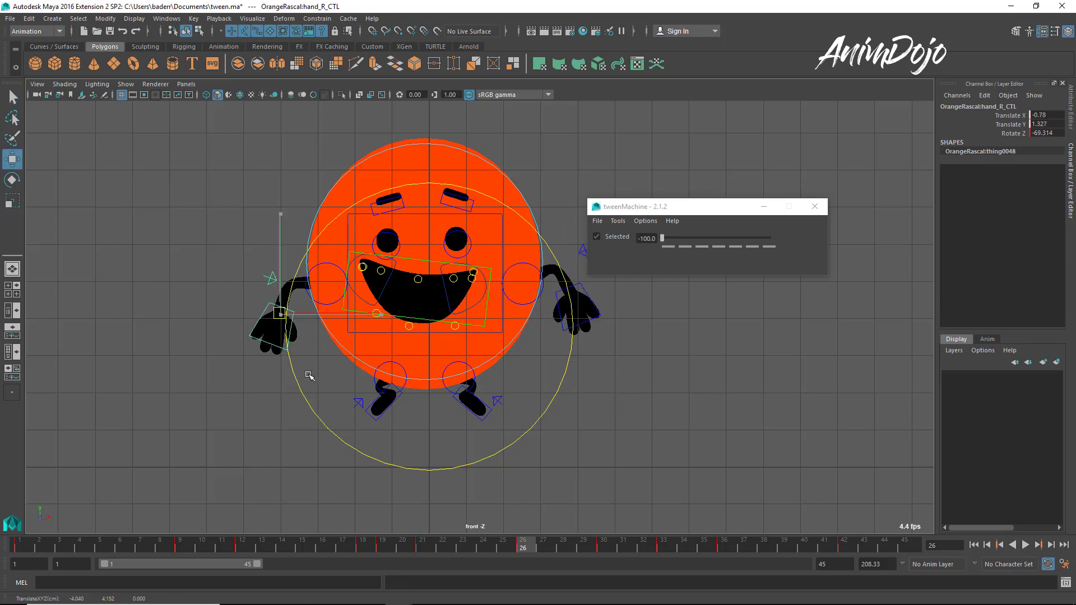
key(e)
mouse_move(306, 388)
middle_down()
mouse_move(288, 403)
mouse_move(293, 395)
middle_up()
key(w)
key(q)
Rotate the left hand further at frame 26 to refine its pose.
click(560, 305)
key(e)
middle_drag(597, 366, 667, 328)
key(w)
key(q)
Scrub back to frame 1 and play the whole animation to review the adjusted hands and feet.
key(alt+v)
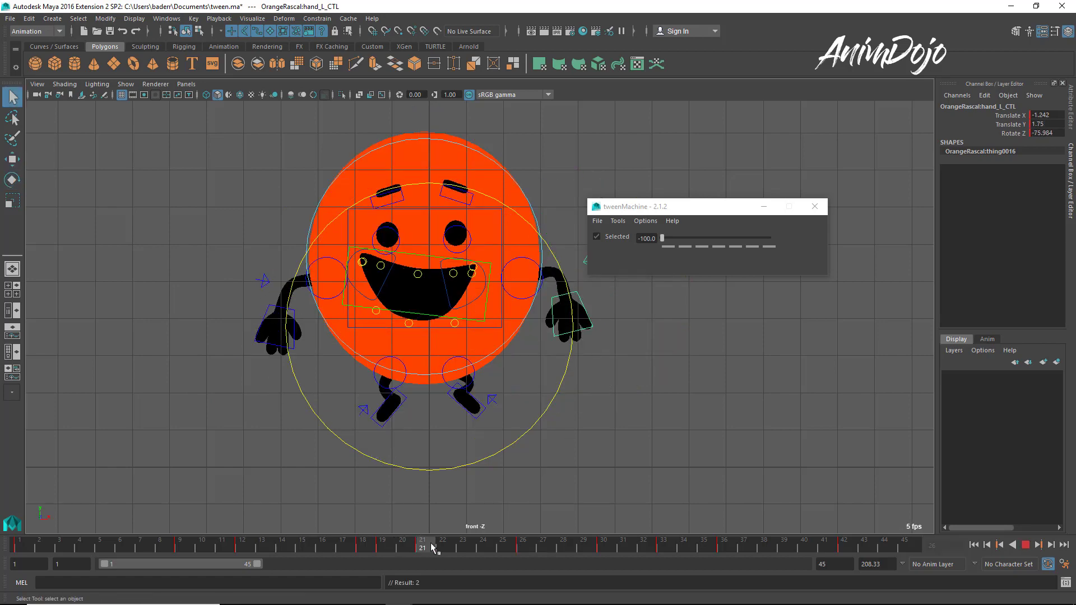
drag(516, 544, 19, 547)
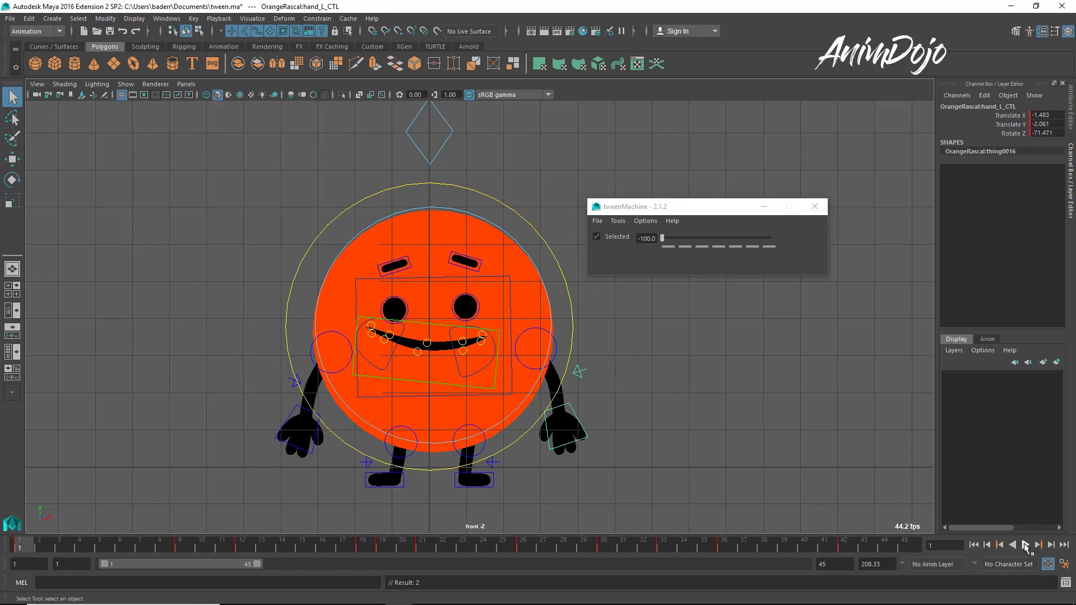
click(1025, 545)
key(Escape)
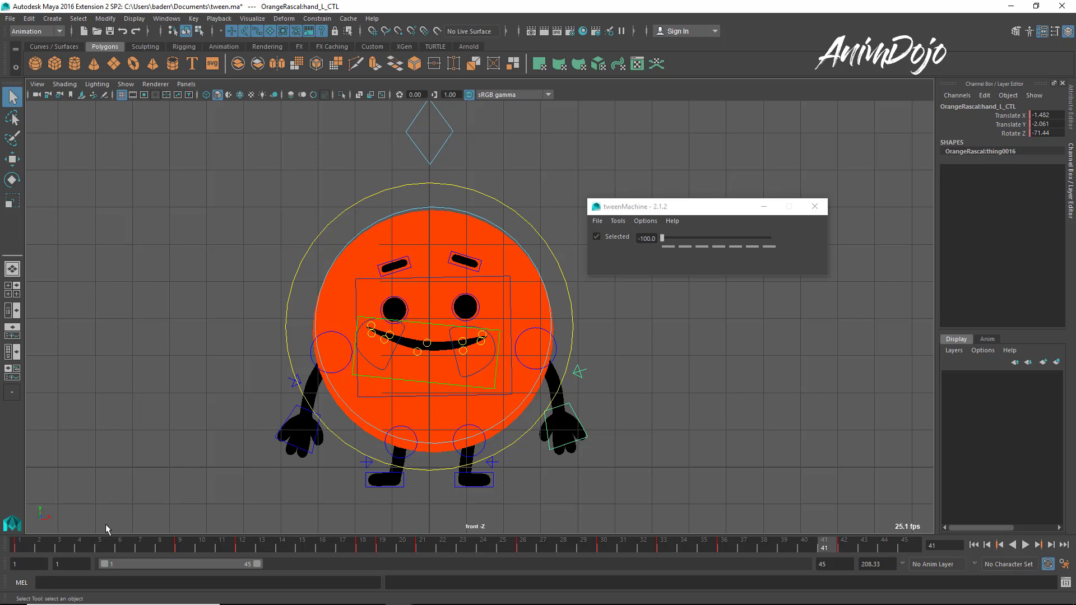
At frame 41, adjust the left mouth corner and shift the central mouth detail controls by about 0.07 in X and 0.05 in Y.
click(468, 378)
key(w)
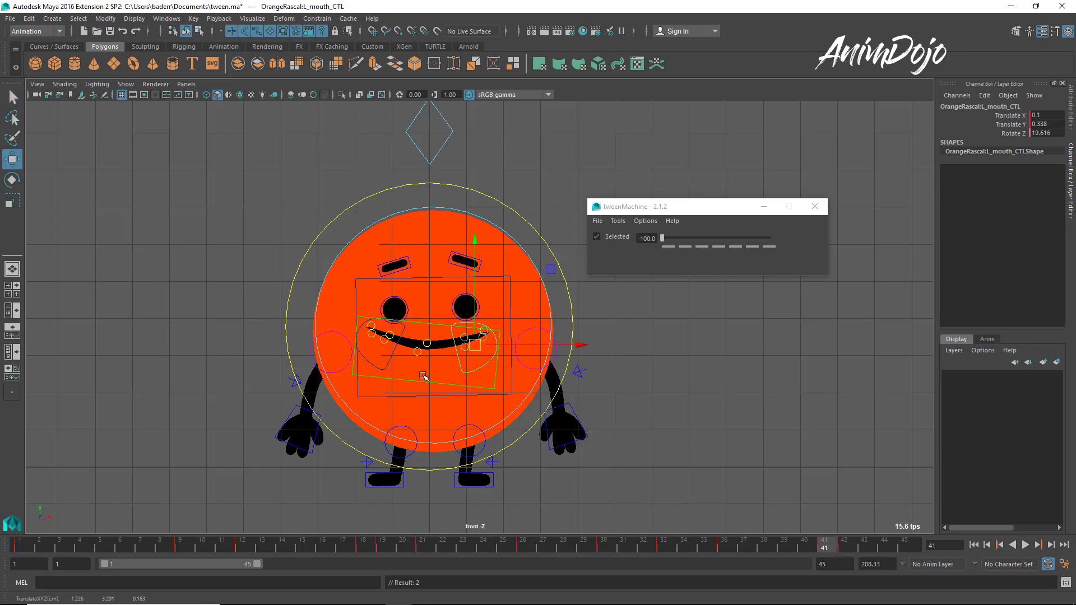
click(421, 356)
key(q)
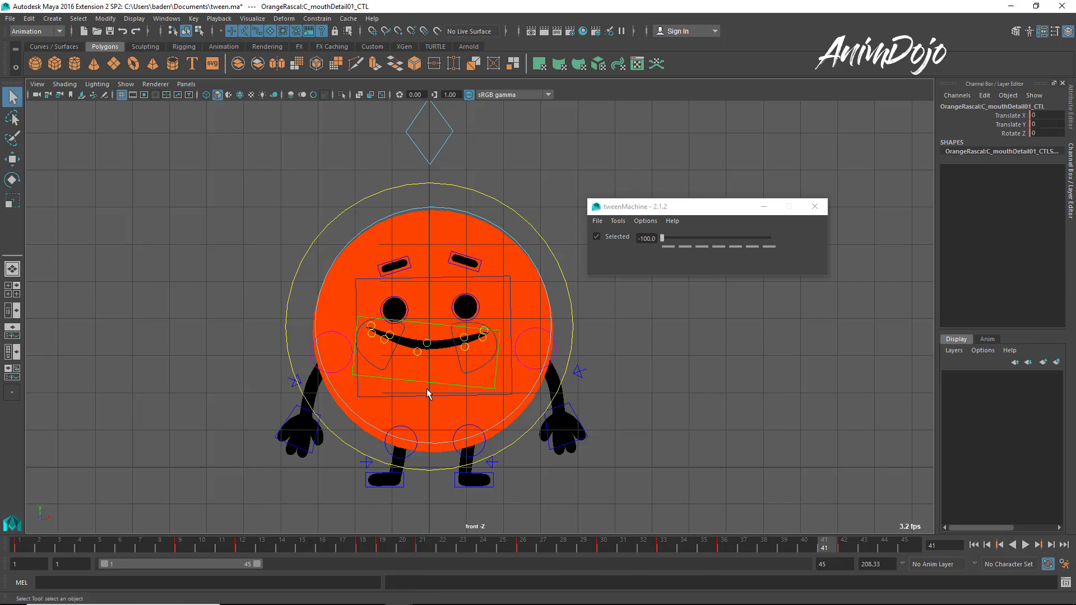
shift+click(424, 350)
key(w)
middle_drag(427, 390, 431, 391)
key(q)
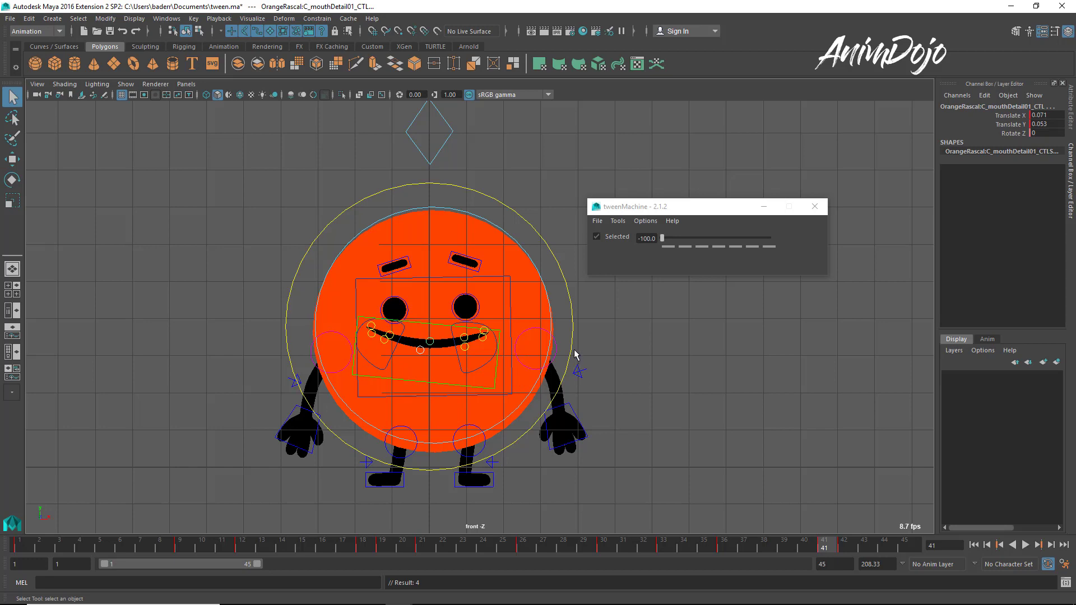